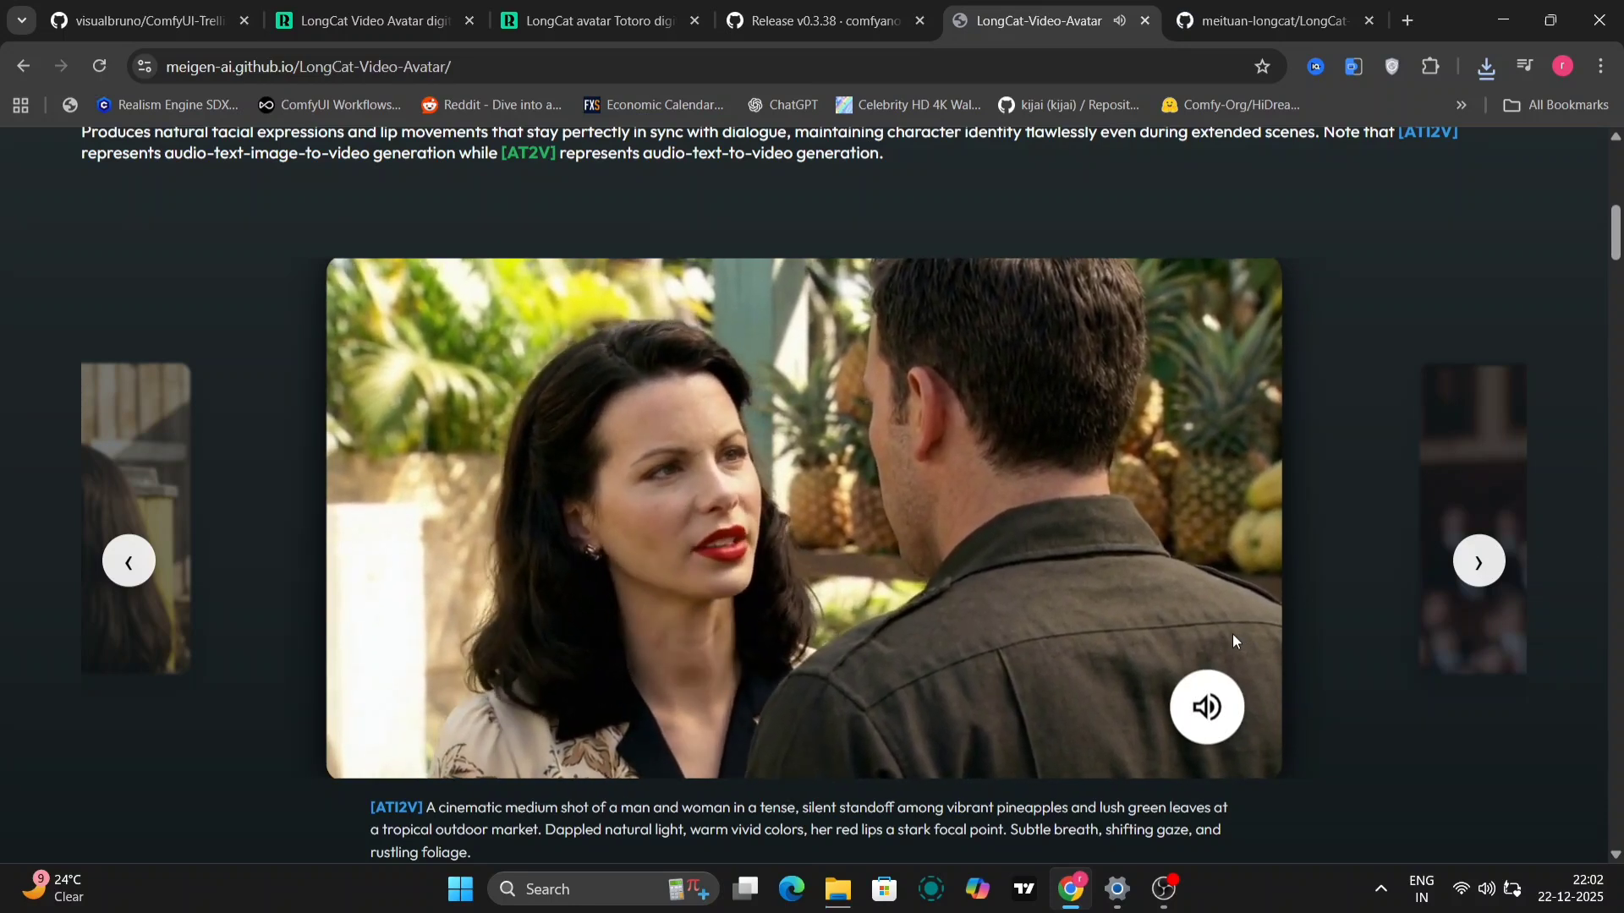
Advance the demo carousel and scroll down to the Singer examples on the project page.
{"action": "key", "text": "Right"}
{"action": "key", "text": "Right"}
{"action": "key", "text": "Right"}
{"action": "key", "text": "Right"}
{"action": "key", "text": "Page_Down"}
{"action": "scroll", "coordinate": [1271, 352], "scroll_direction": "down", "scroll_amount": 3}
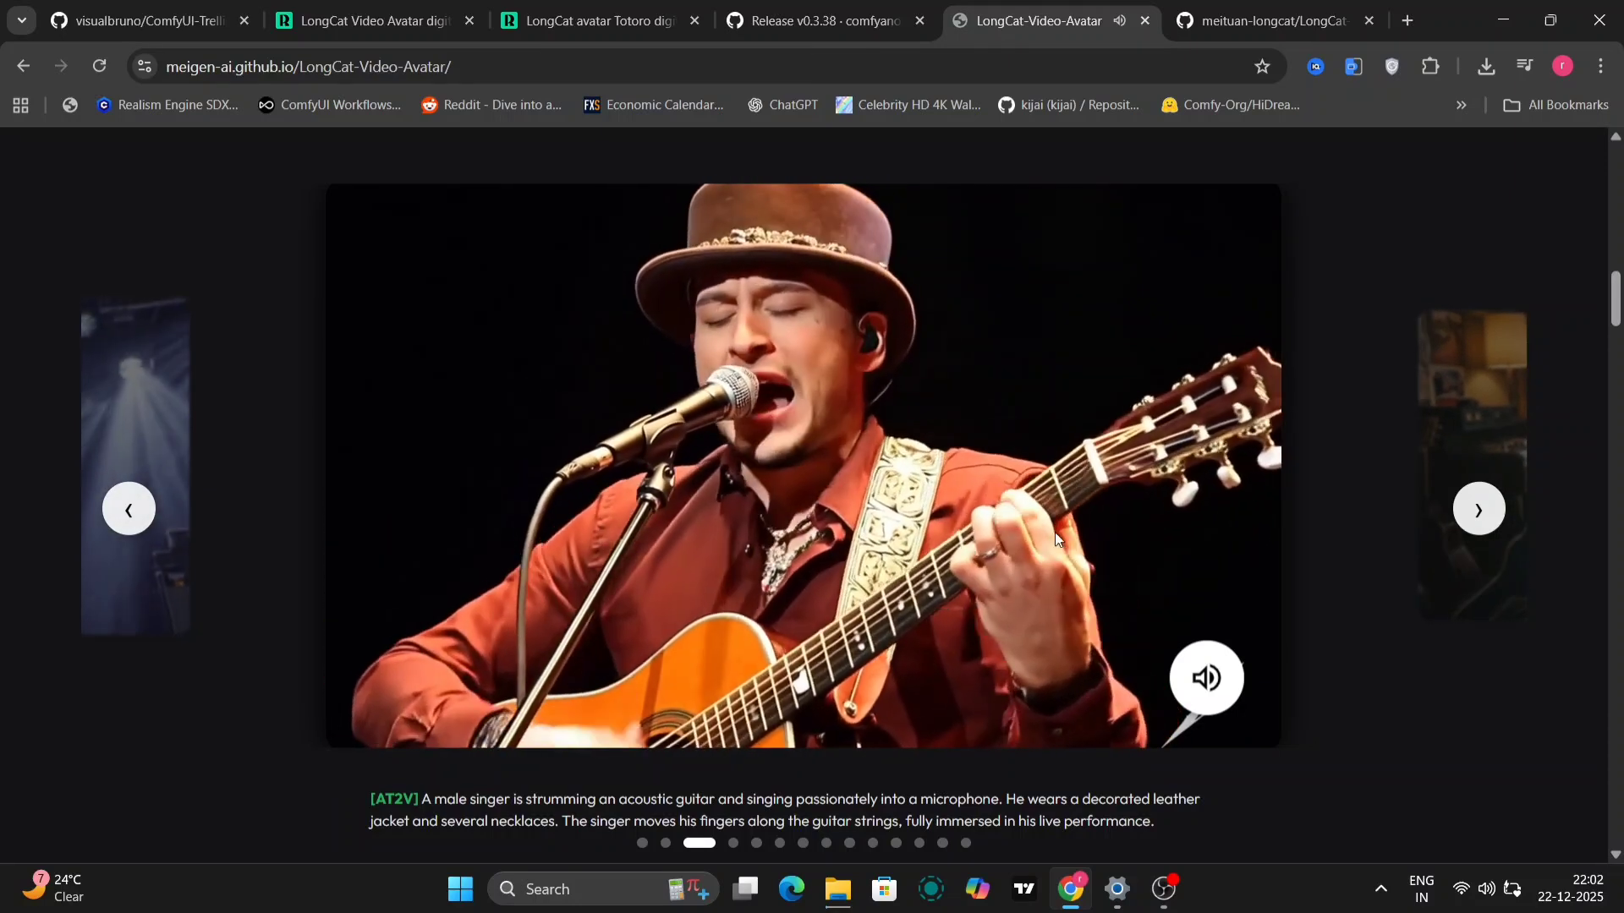
{"action": "scroll", "coordinate": [1618, 861], "scroll_direction": "down", "scroll_amount": 4}
{"action": "scroll", "coordinate": [1618, 861], "scroll_direction": "down", "scroll_amount": 4}
{"action": "scroll", "coordinate": [1618, 861], "scroll_direction": "down", "scroll_amount": 1}
Show the next Podcast example video with the › arrow.
{"action": "mouse_move", "coordinate": [846, 707]}
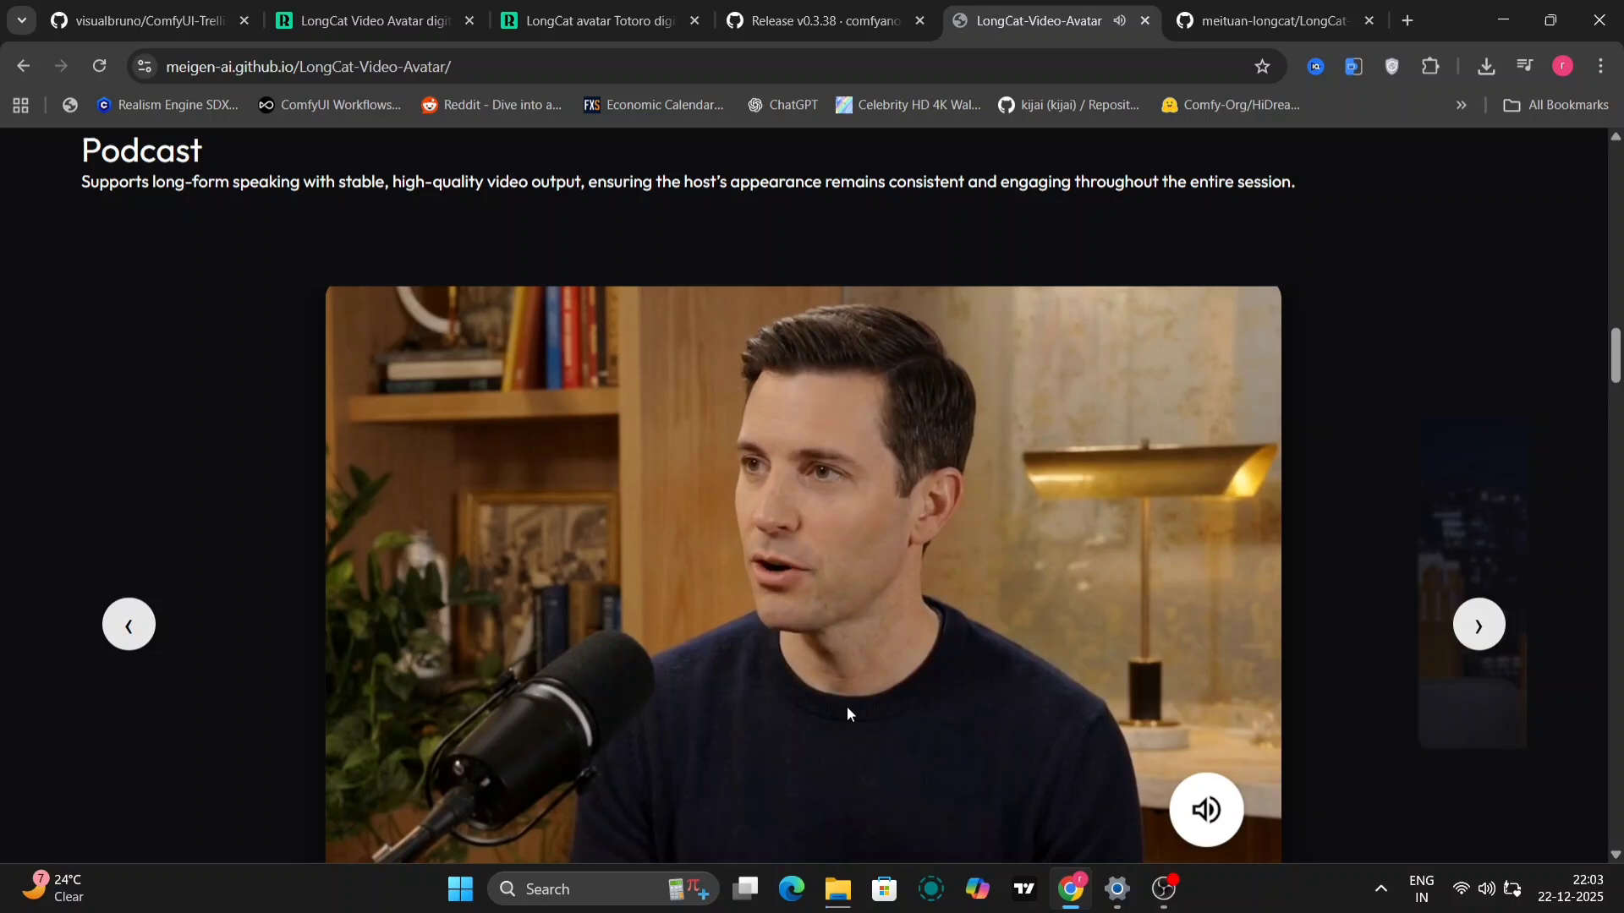
{"action": "left_click", "coordinate": [1479, 626]}
{"action": "mouse_move", "coordinate": [983, 646]}
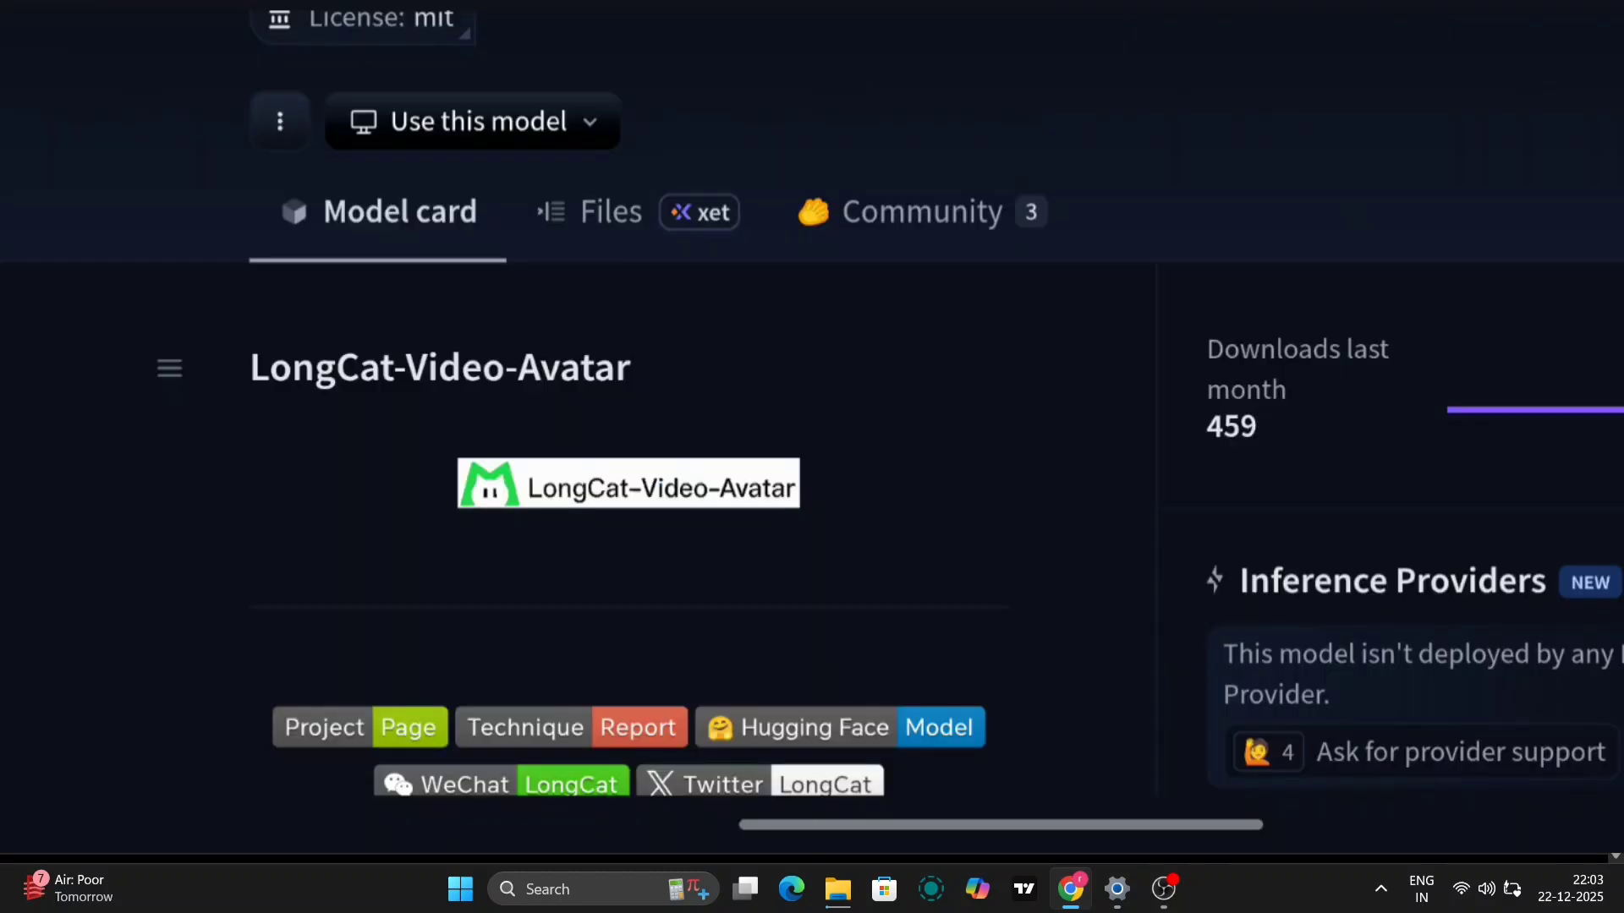
Scroll through the LongCat-Video-Avatar model card on Hugging Face down to the bf16 repository listing.
{"action": "scroll", "coordinate": [812, 456], "scroll_direction": "down", "scroll_amount": 5}
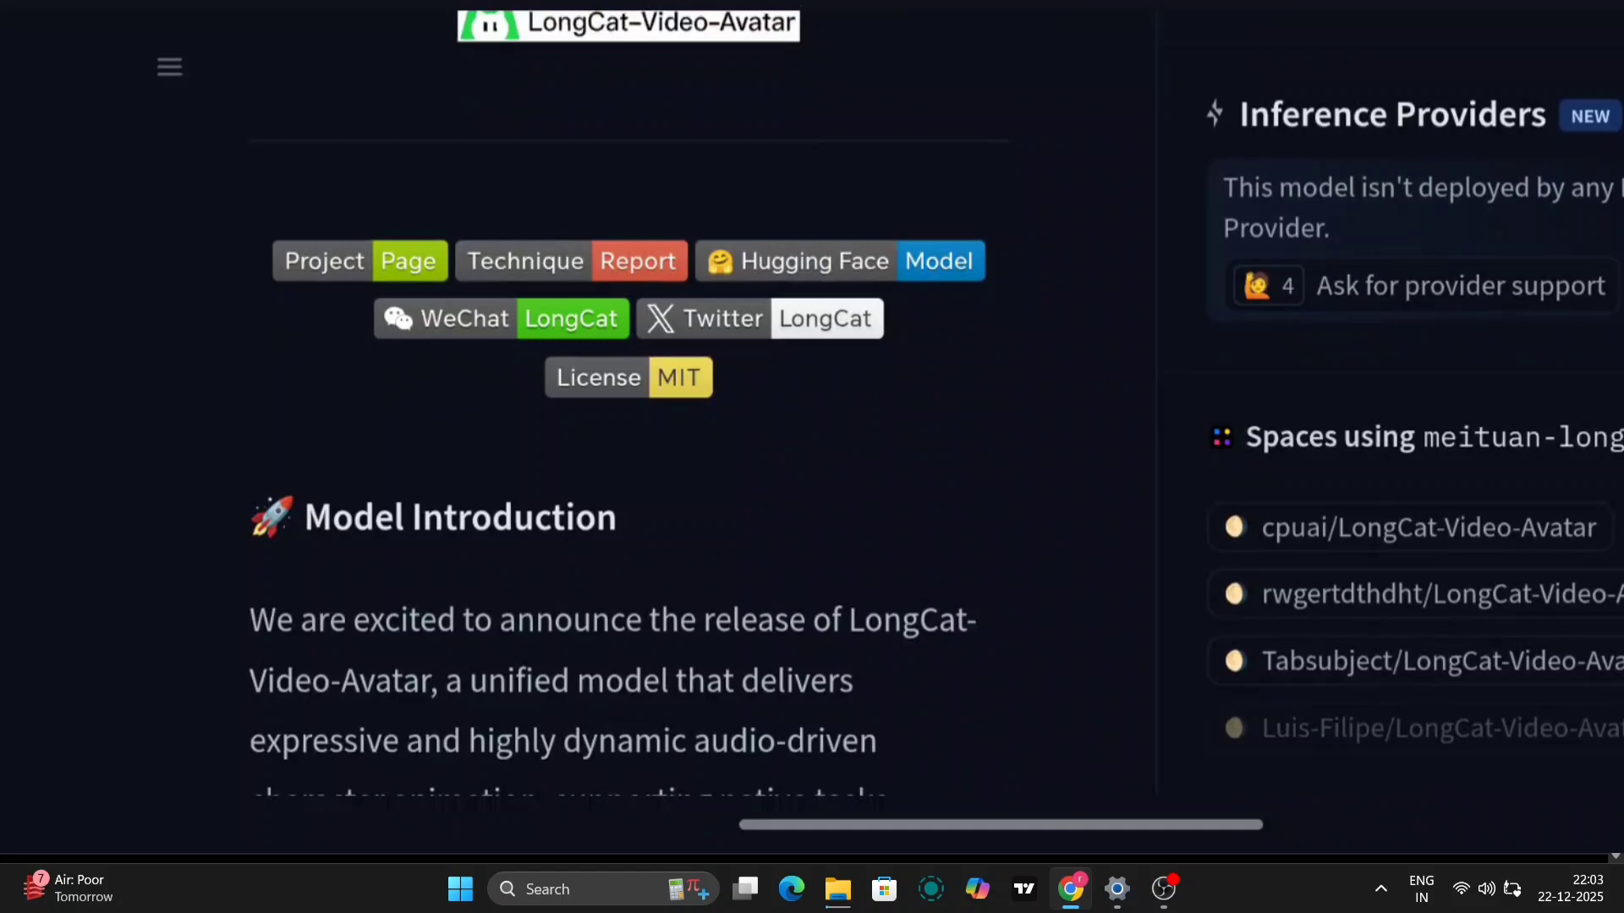
{"action": "scroll", "coordinate": [812, 403], "scroll_direction": "down", "scroll_amount": 6}
{"action": "scroll", "coordinate": [812, 404], "scroll_direction": "down", "scroll_amount": 1}
{"action": "scroll", "coordinate": [812, 404], "scroll_direction": "down", "scroll_amount": 7}
{"action": "scroll", "coordinate": [812, 403], "scroll_direction": "down", "scroll_amount": 1}
{"action": "scroll", "coordinate": [812, 403], "scroll_direction": "down", "scroll_amount": 6}
{"action": "scroll", "coordinate": [812, 403], "scroll_direction": "down", "scroll_amount": 1}
{"action": "scroll", "coordinate": [812, 403], "scroll_direction": "down", "scroll_amount": 5}
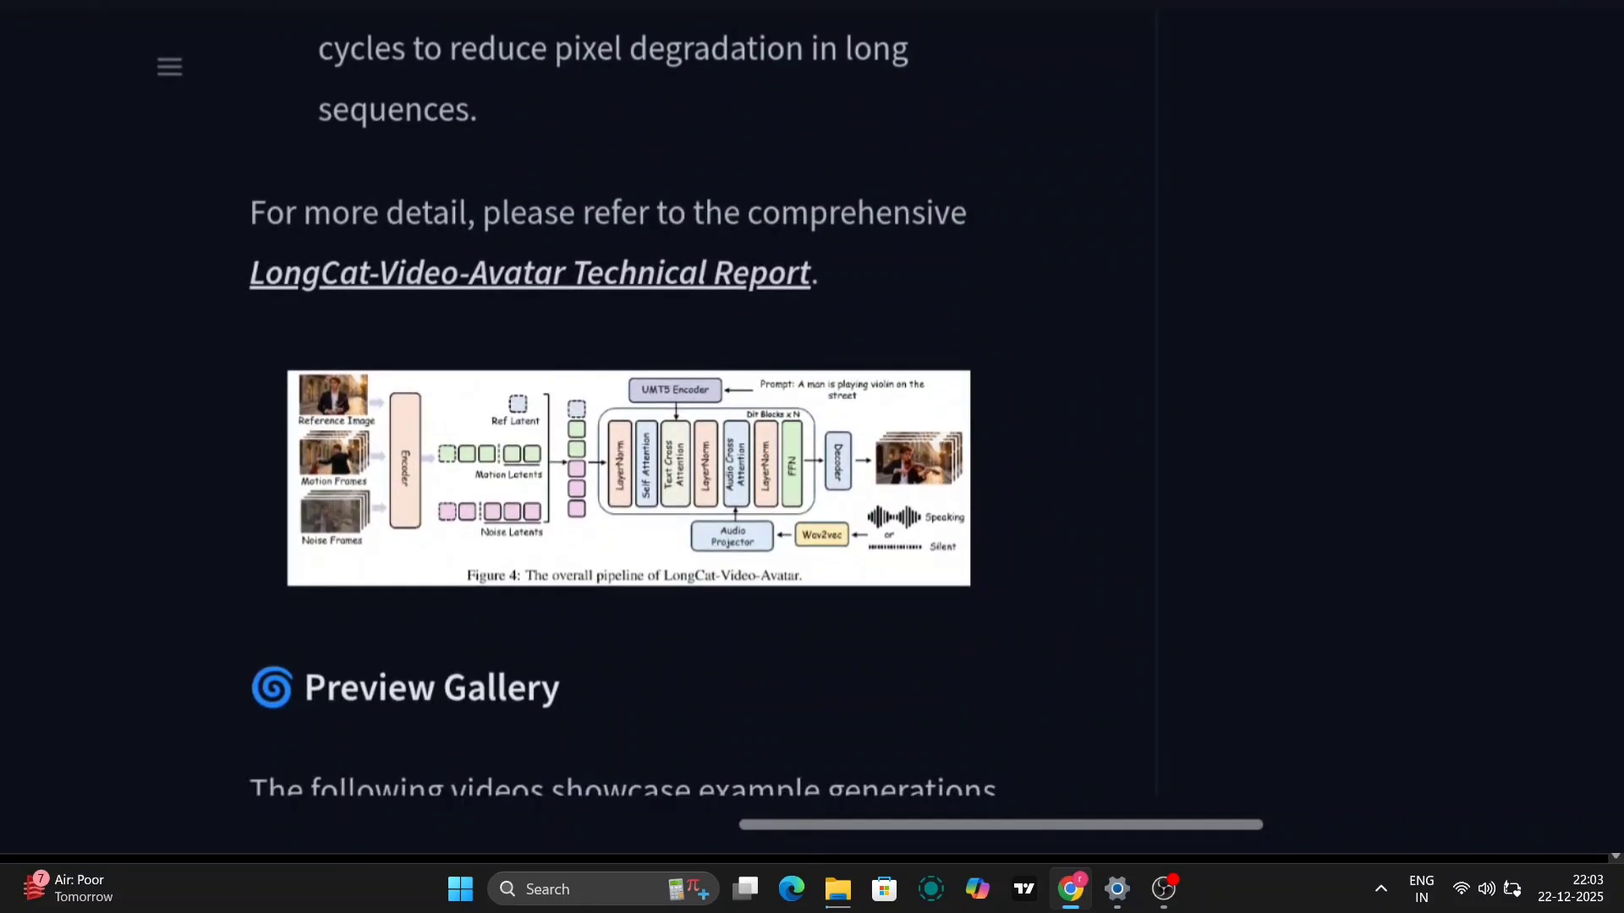
{"action": "scroll", "coordinate": [812, 403], "scroll_direction": "down", "scroll_amount": 10}
{"action": "scroll", "coordinate": [812, 403], "scroll_direction": "down", "scroll_amount": 5}
{"action": "scroll", "coordinate": [812, 404], "scroll_direction": "down", "scroll_amount": 1}
{"action": "scroll", "coordinate": [812, 403], "scroll_direction": "down", "scroll_amount": 1}
{"action": "scroll", "coordinate": [812, 403], "scroll_direction": "down", "scroll_amount": 8}
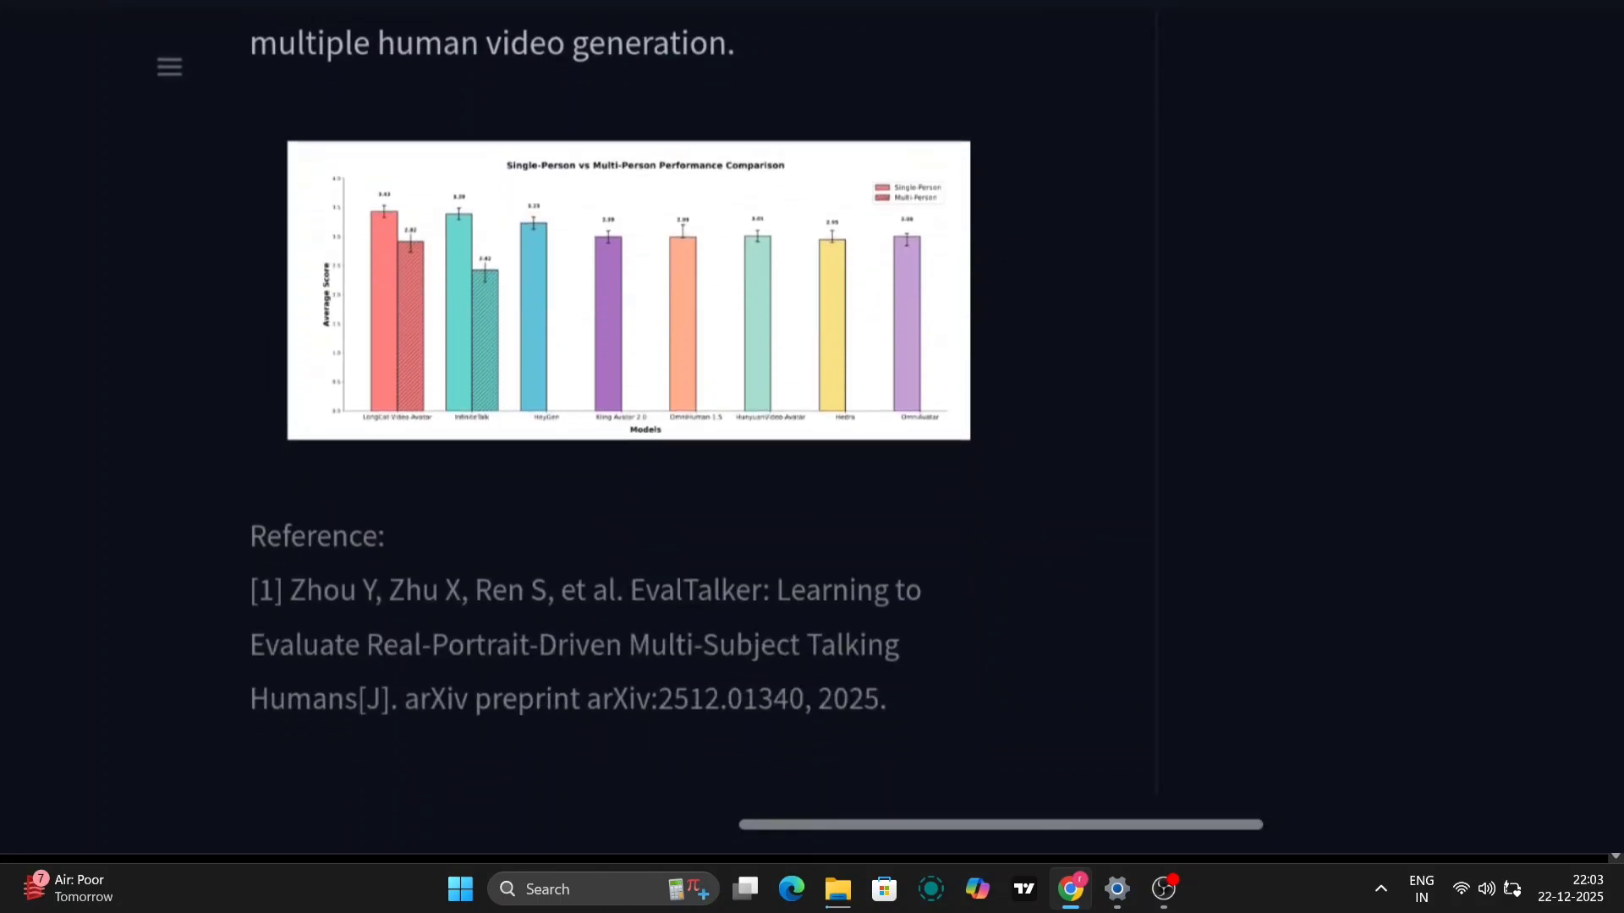
{"action": "scroll", "coordinate": [812, 404], "scroll_direction": "down", "scroll_amount": 15}
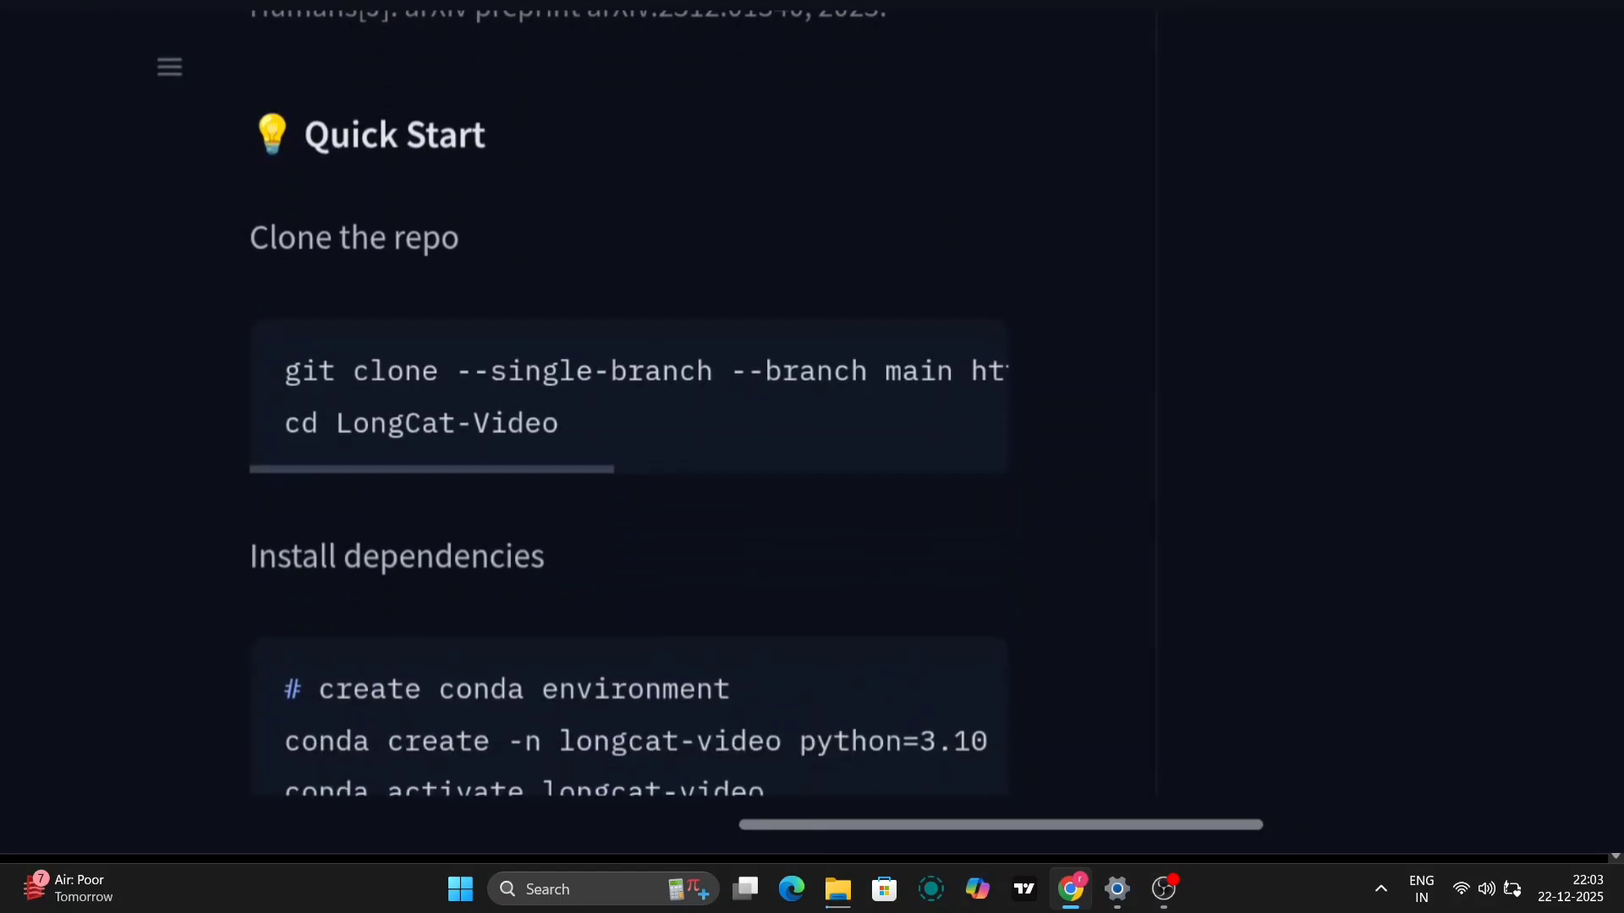
{"action": "scroll", "coordinate": [812, 404], "scroll_direction": "up", "scroll_amount": 12}
{"action": "scroll", "coordinate": [812, 404], "scroll_direction": "down", "scroll_amount": 3}
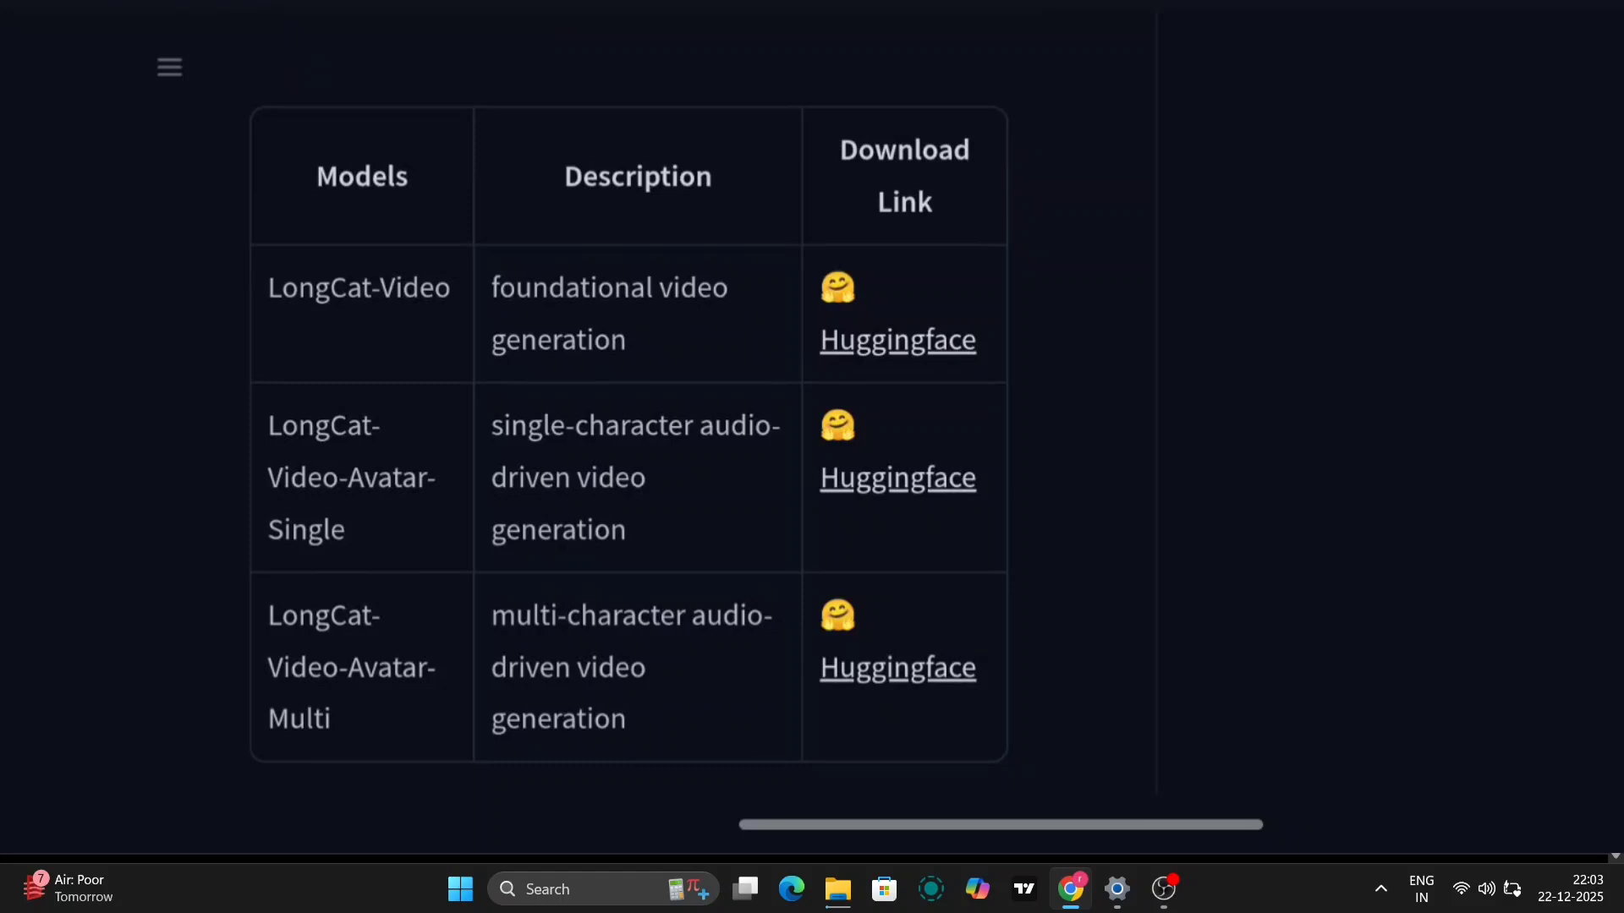
{"action": "scroll", "coordinate": [812, 404], "scroll_direction": "down", "scroll_amount": 15}
{"action": "scroll", "coordinate": [812, 404], "scroll_direction": "down", "scroll_amount": 7}
{"action": "scroll", "coordinate": [812, 404], "scroll_direction": "down", "scroll_amount": 16}
{"action": "scroll", "coordinate": [812, 403], "scroll_direction": "down", "scroll_amount": 15}
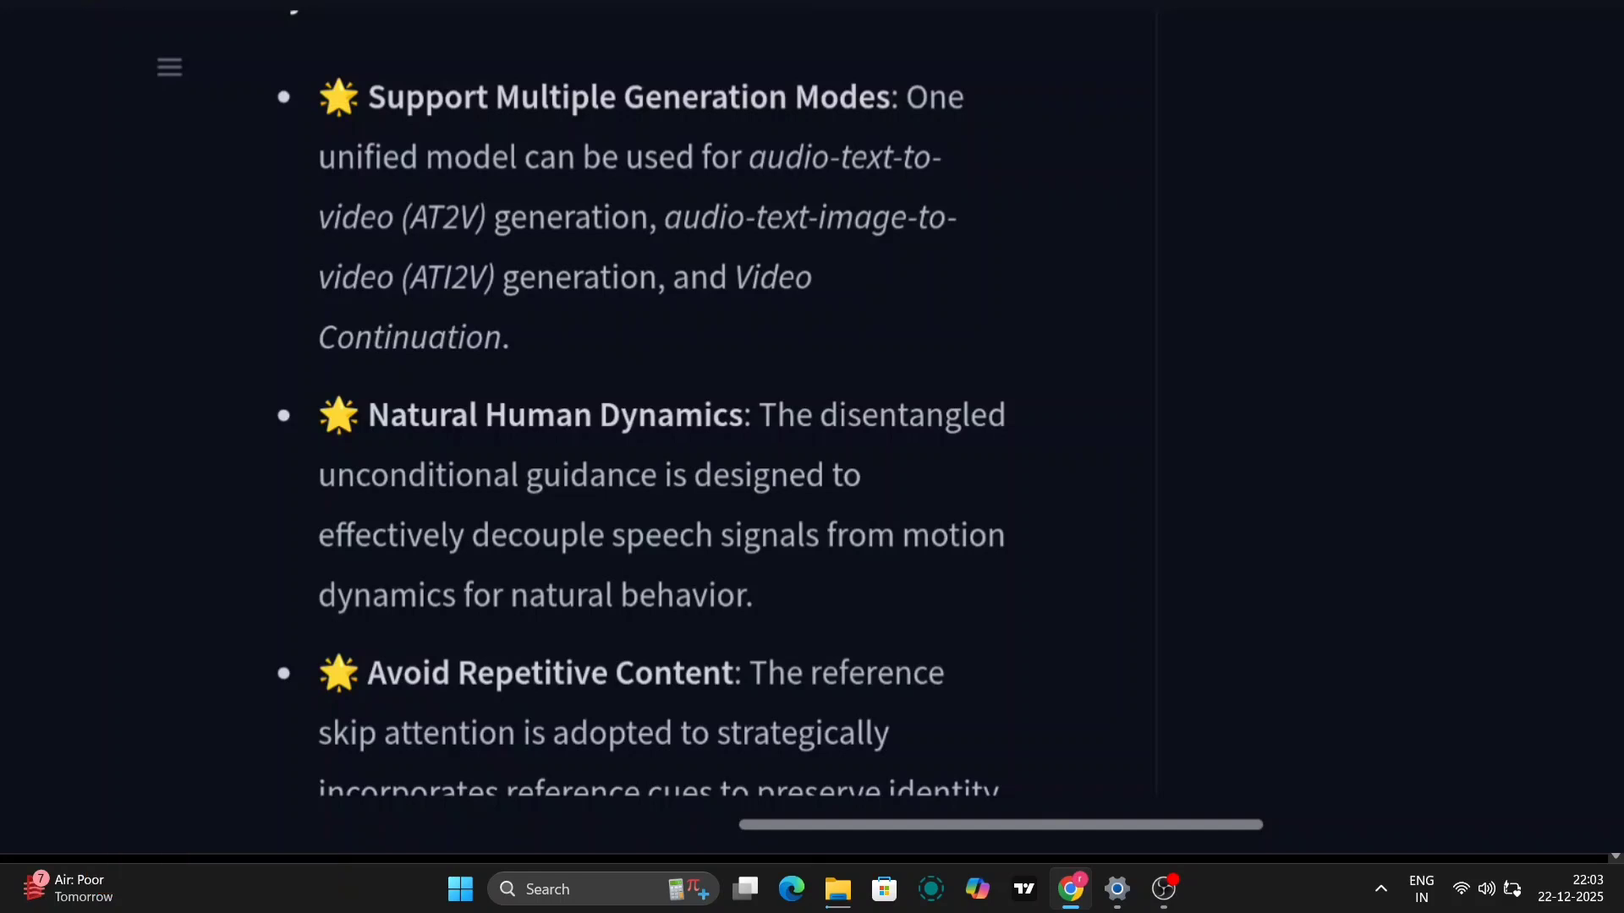
{"action": "scroll", "coordinate": [641, 423], "scroll_direction": "down", "scroll_amount": 2}
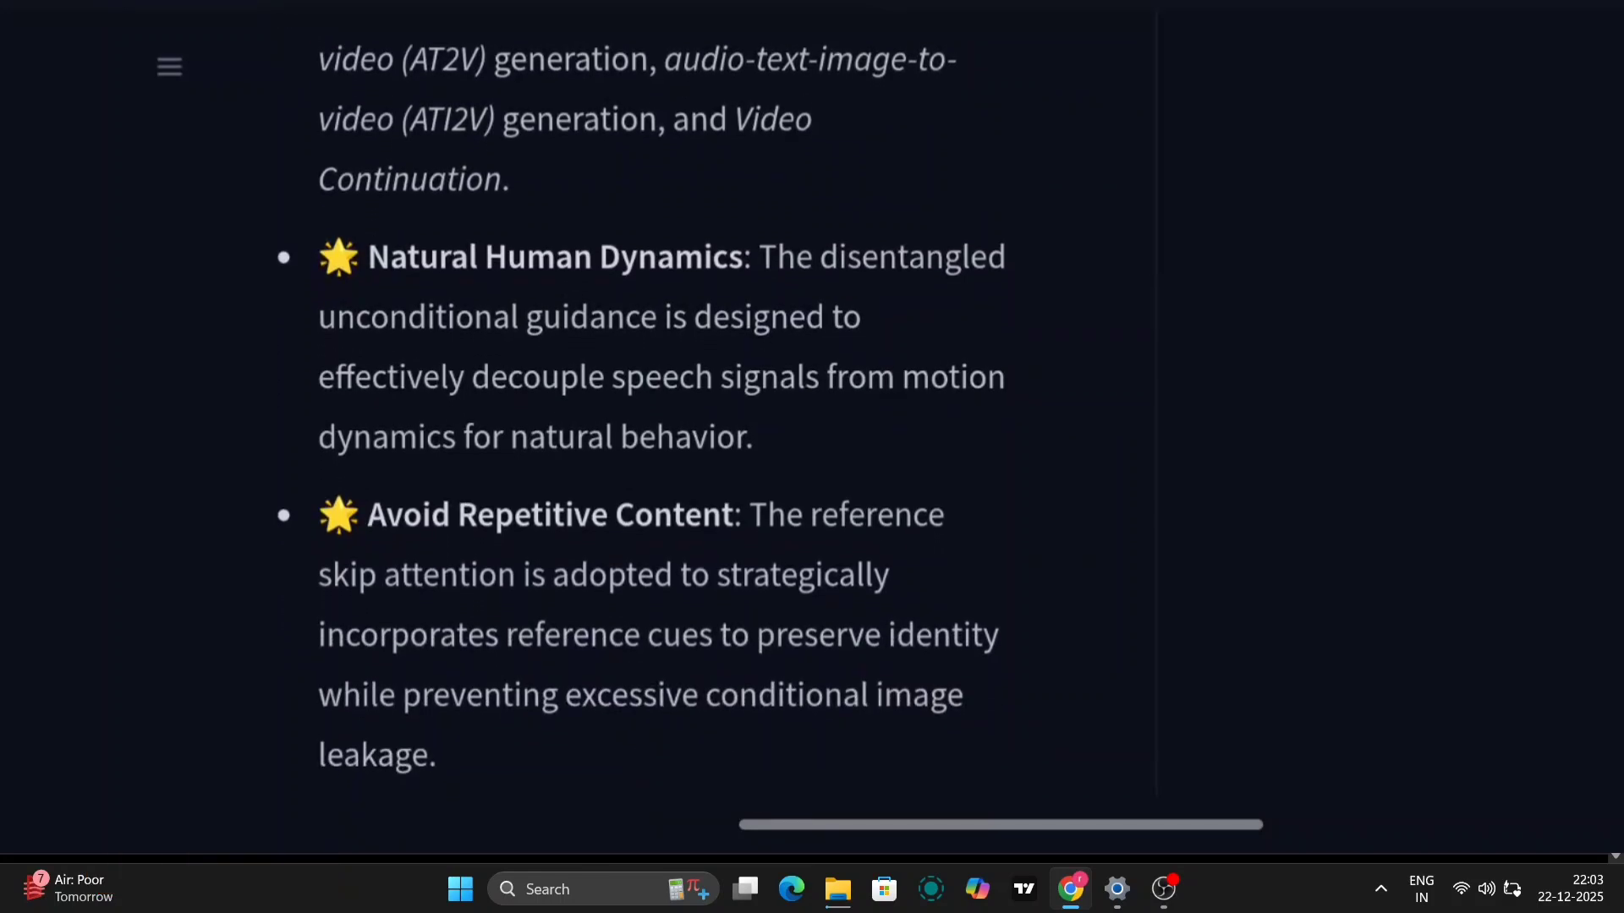
{"action": "scroll", "coordinate": [642, 423], "scroll_direction": "down", "scroll_amount": 1}
{"action": "scroll", "coordinate": [641, 423], "scroll_direction": "up", "scroll_amount": 3}
{"action": "scroll", "coordinate": [641, 423], "scroll_direction": "down", "scroll_amount": 2}
{"action": "scroll", "coordinate": [641, 423], "scroll_direction": "down", "scroll_amount": 1}
{"action": "scroll", "coordinate": [641, 423], "scroll_direction": "down", "scroll_amount": 1}
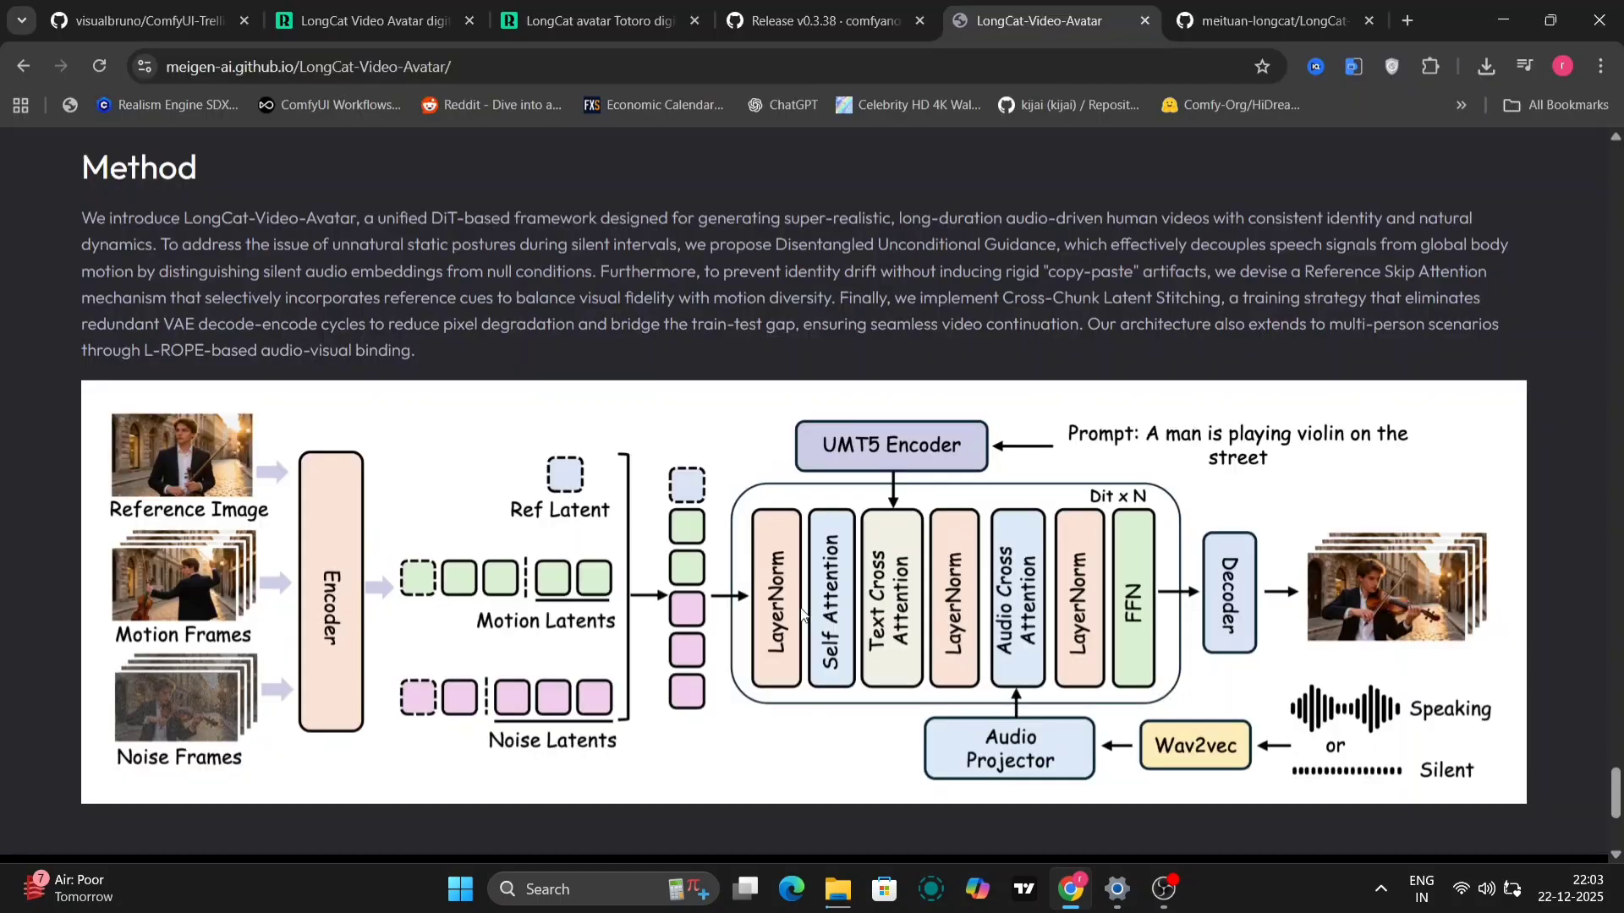
{"action": "scroll", "coordinate": [802, 615], "scroll_direction": "down", "scroll_amount": 1}
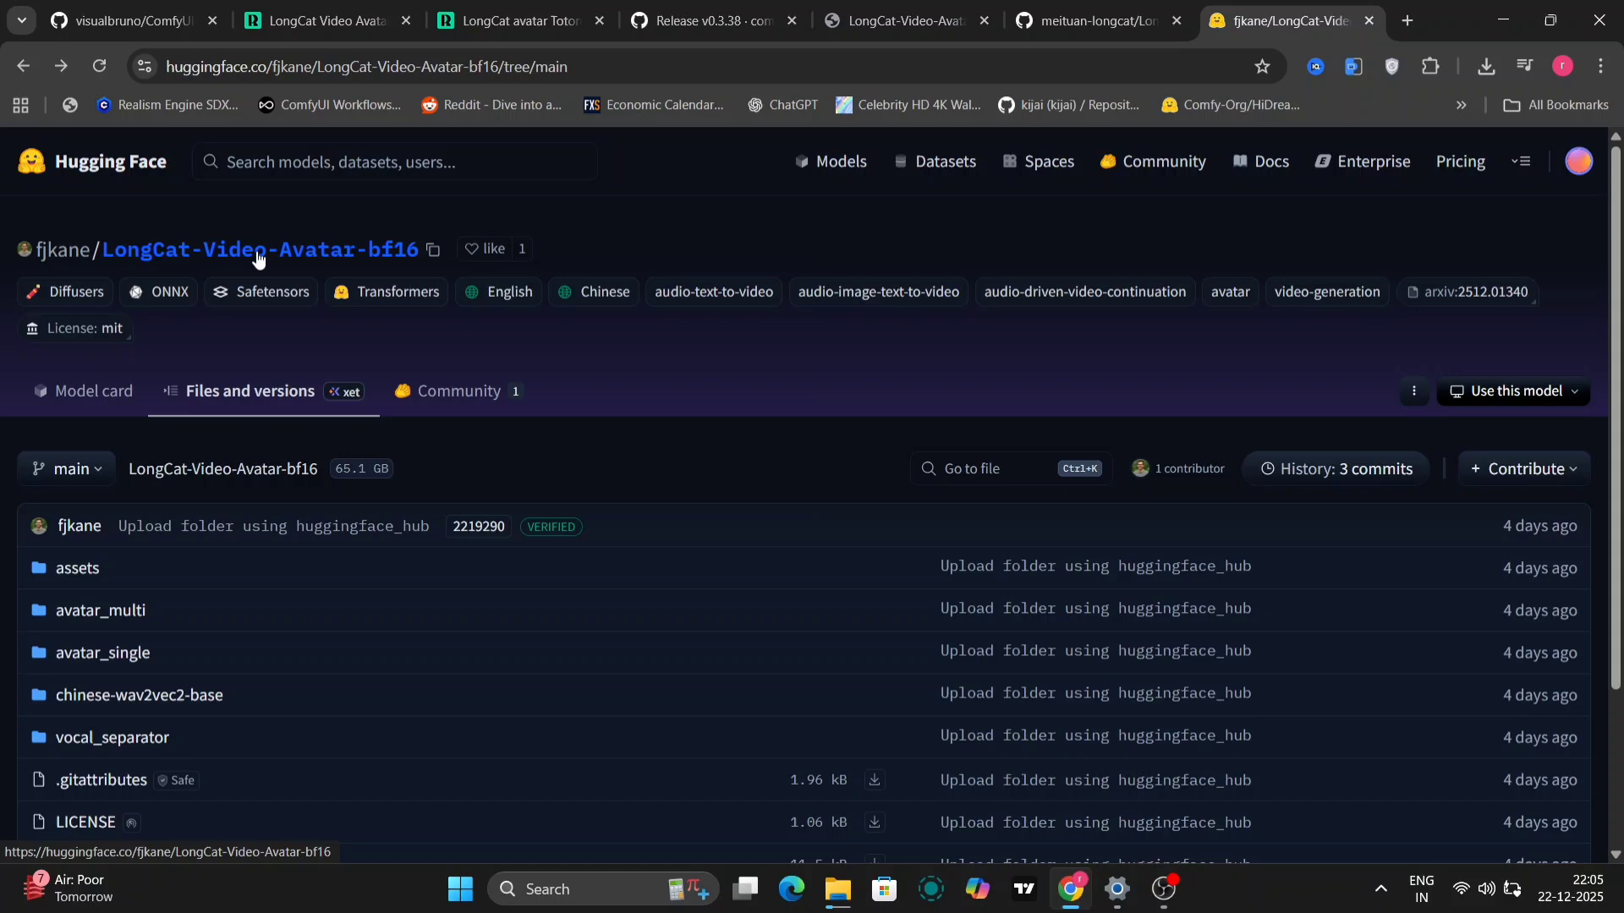
Inspect the avatar_single folder, then the avatar_multi folder of the bf16 repository.
{"action": "left_click", "coordinate": [134, 654]}
{"action": "left_click", "coordinate": [23, 67]}
{"action": "left_click", "coordinate": [93, 613]}
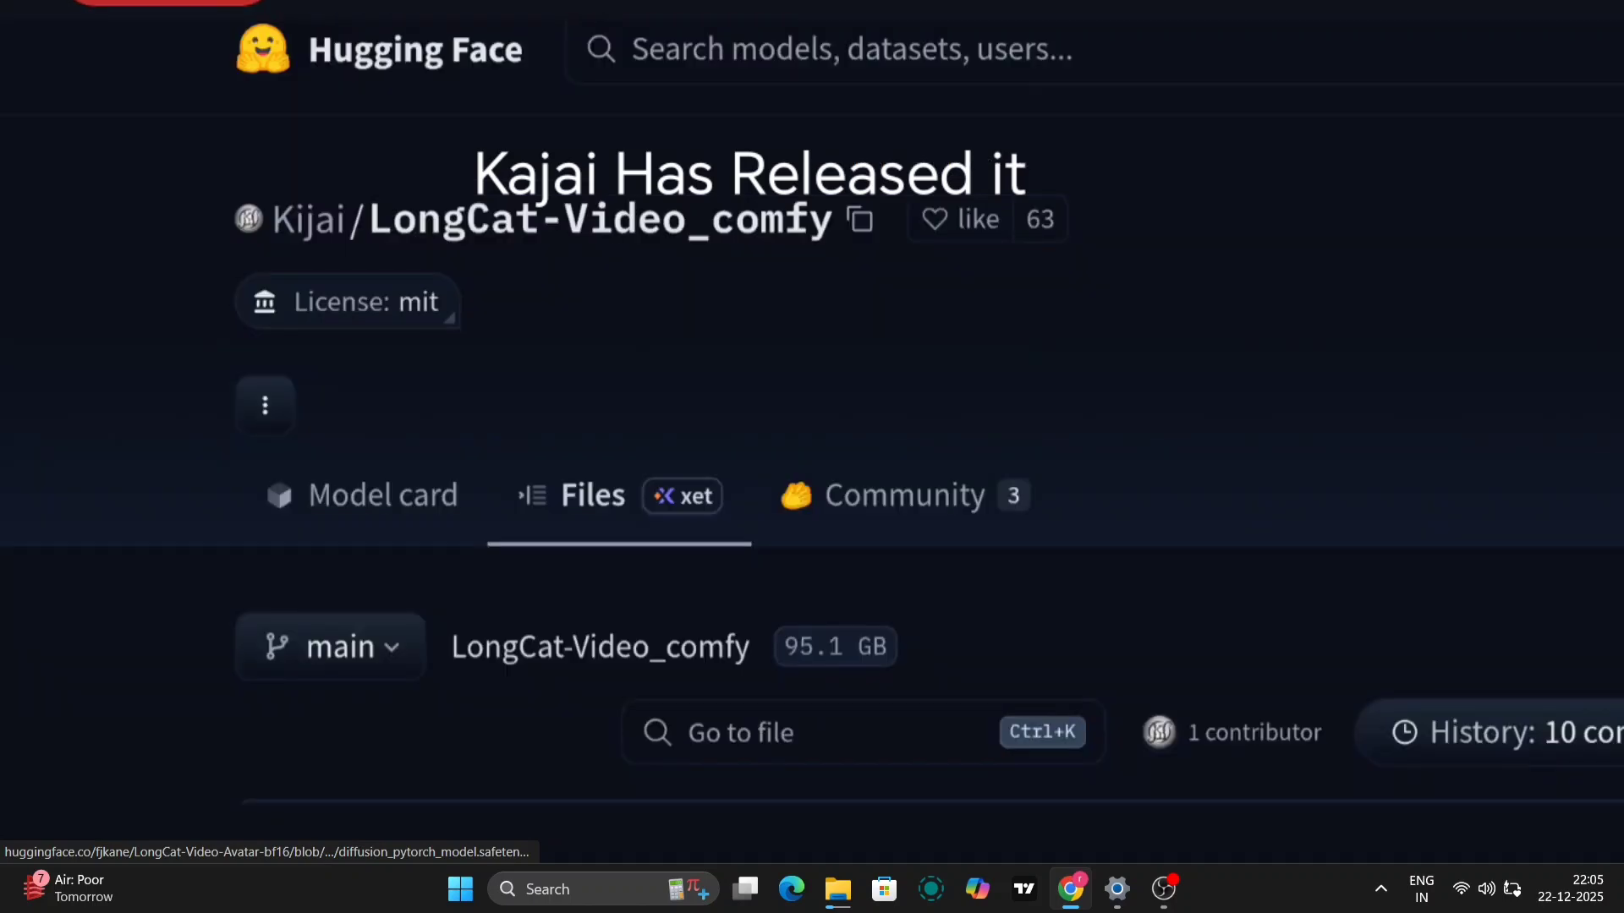
Open the Avatar folder of LongCat-Video_comfy and review its 16.9 GB and 31.7 GB models.
{"action": "scroll", "coordinate": [928, 427], "scroll_direction": "down", "scroll_amount": 5}
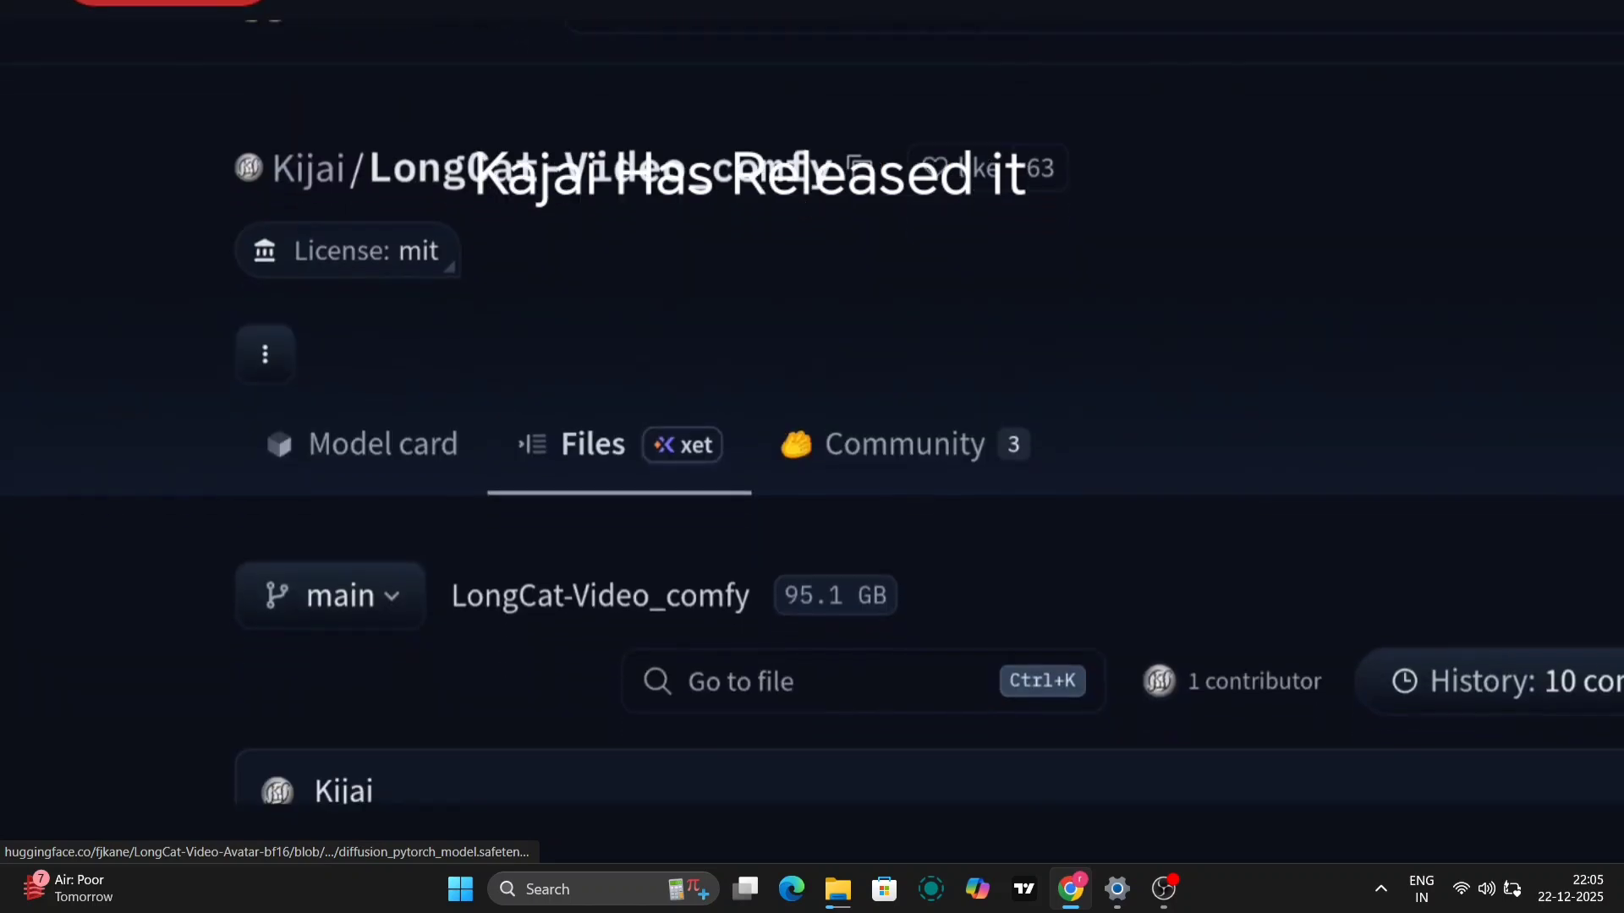
{"action": "left_click", "coordinate": [352, 548]}
{"action": "scroll", "coordinate": [812, 499], "scroll_direction": "down", "scroll_amount": 3}
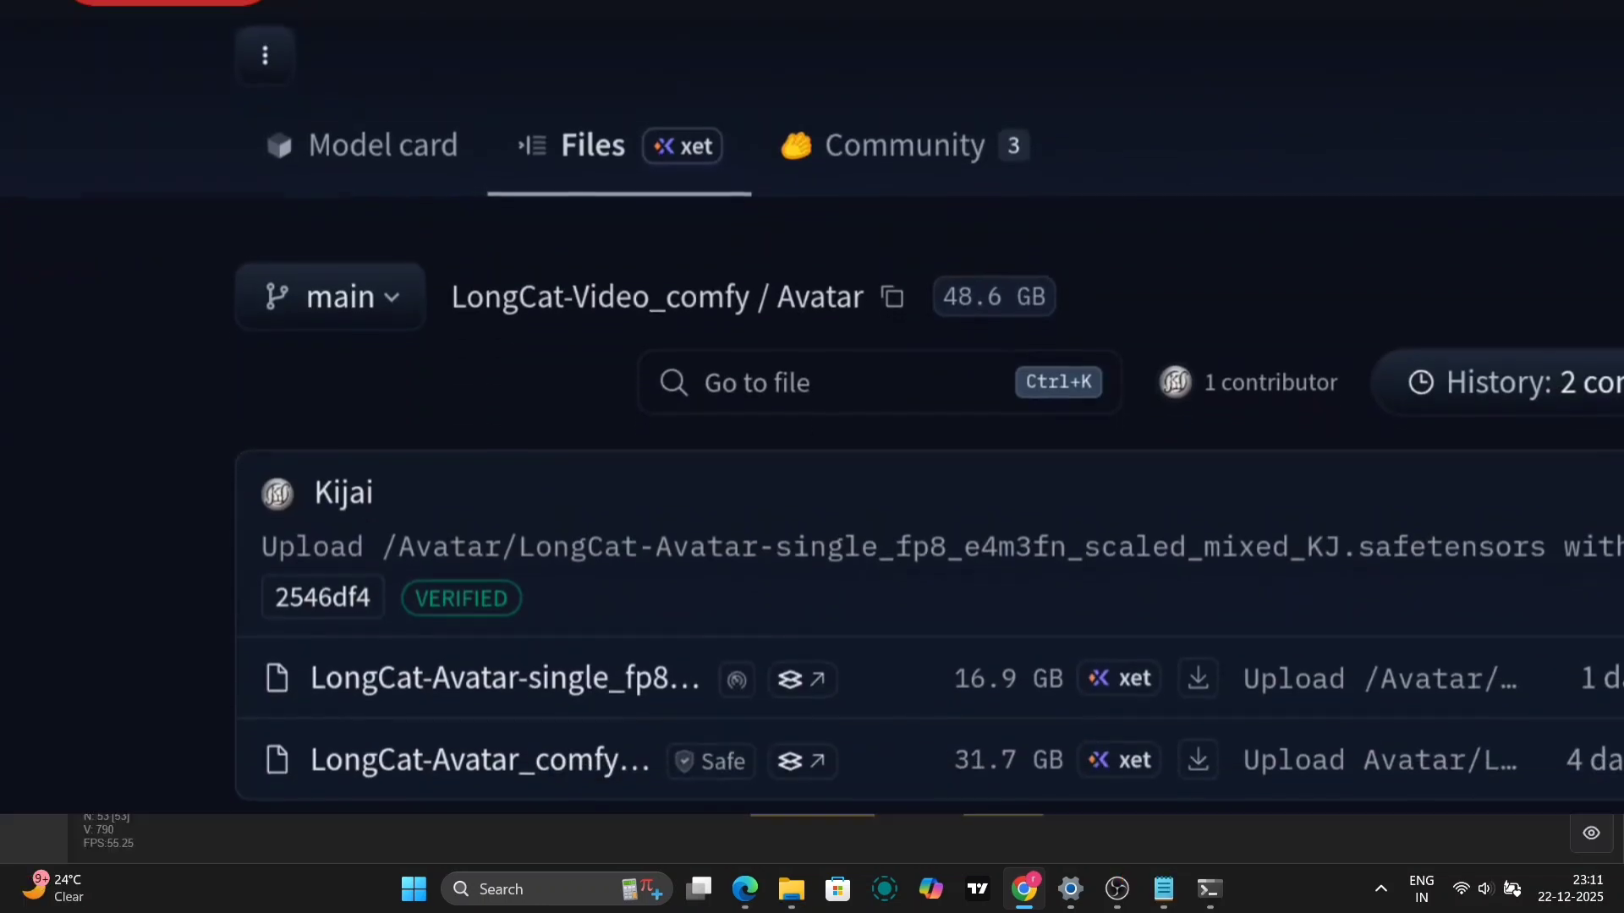
{"action": "scroll", "coordinate": [812, 423], "scroll_direction": "down", "scroll_amount": 2}
{"action": "scroll", "coordinate": [812, 423], "scroll_direction": "down", "scroll_amount": 1}
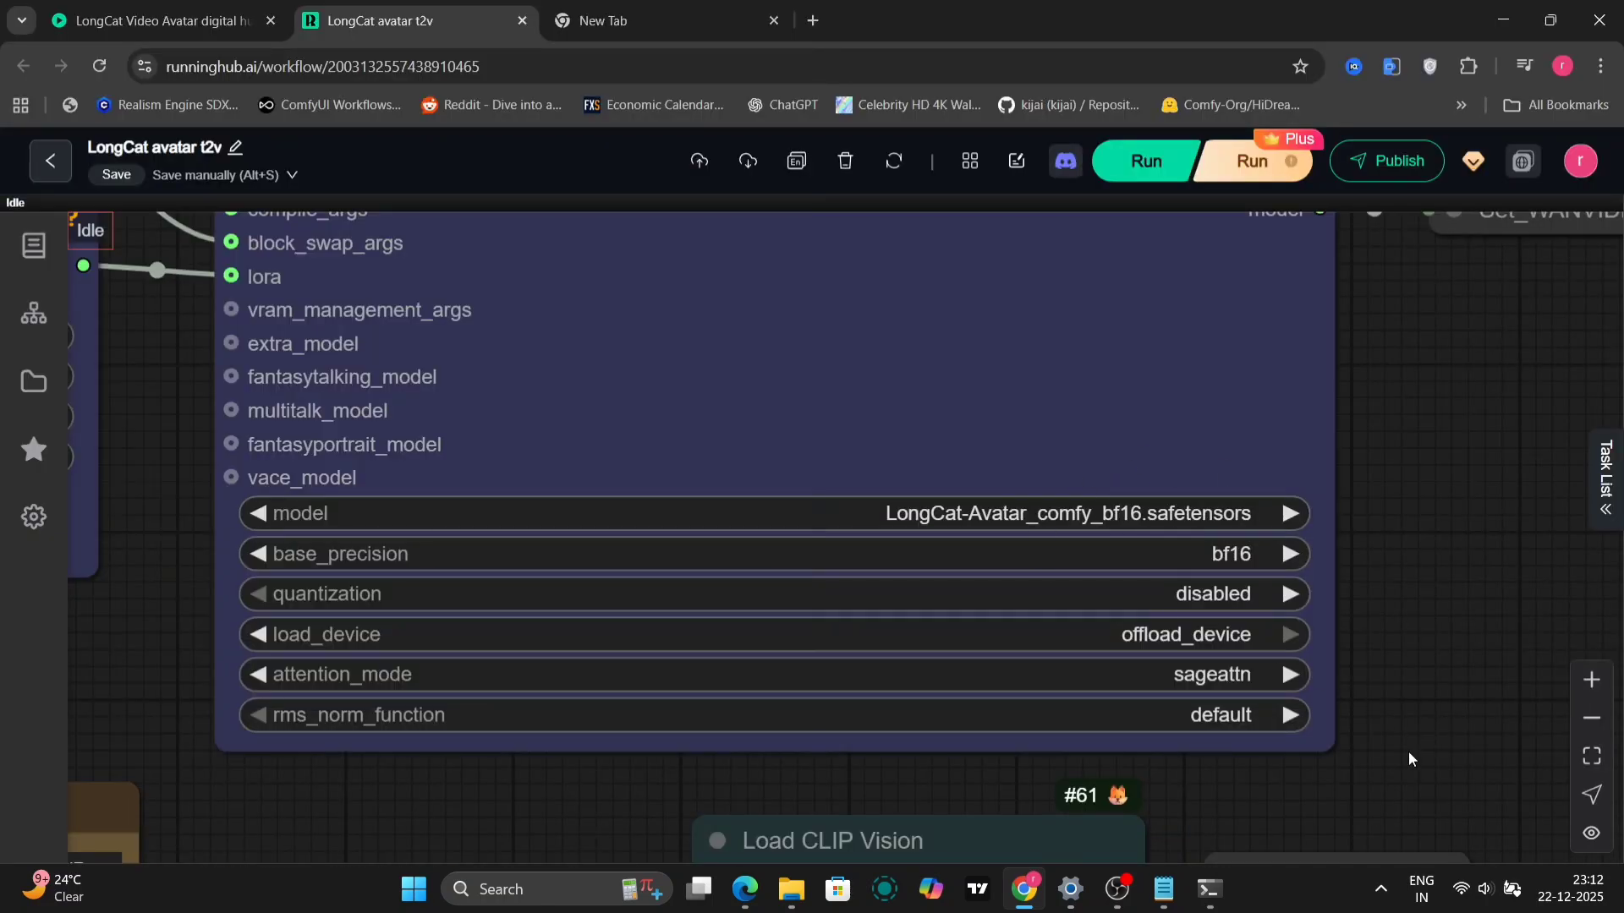
{"action": "scroll", "coordinate": [1408, 751], "scroll_direction": "down", "scroll_amount": 5}
{"action": "left_click_drag", "start_coordinate": [703, 612], "coordinate": [719, 666]}
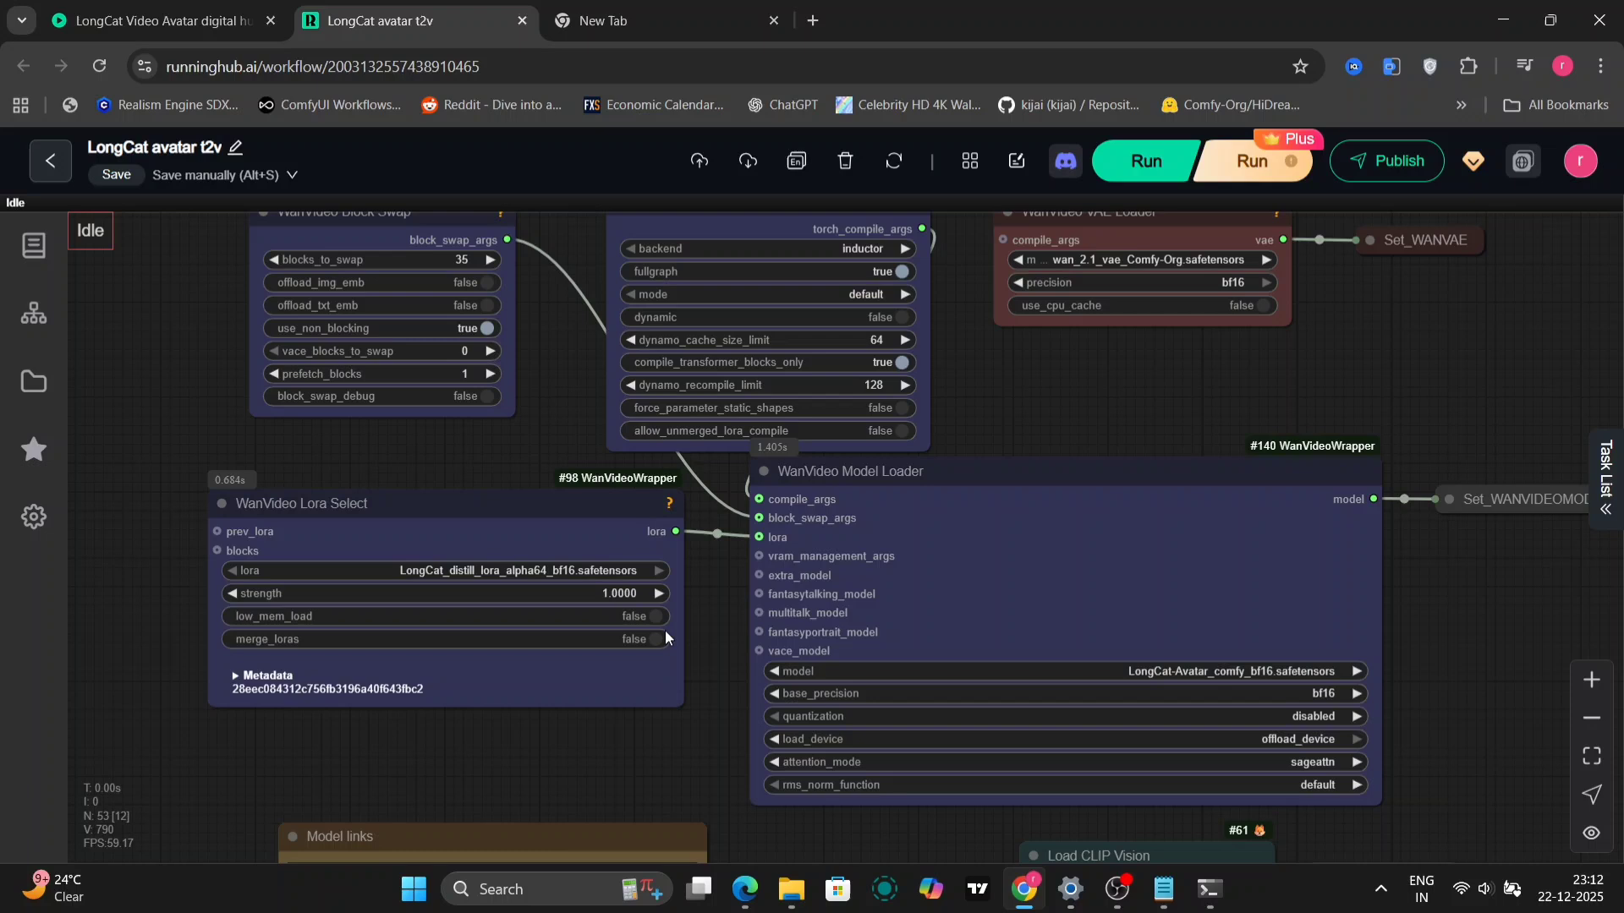
{"action": "left_click_drag", "start_coordinate": [497, 546], "coordinate": [489, 560]}
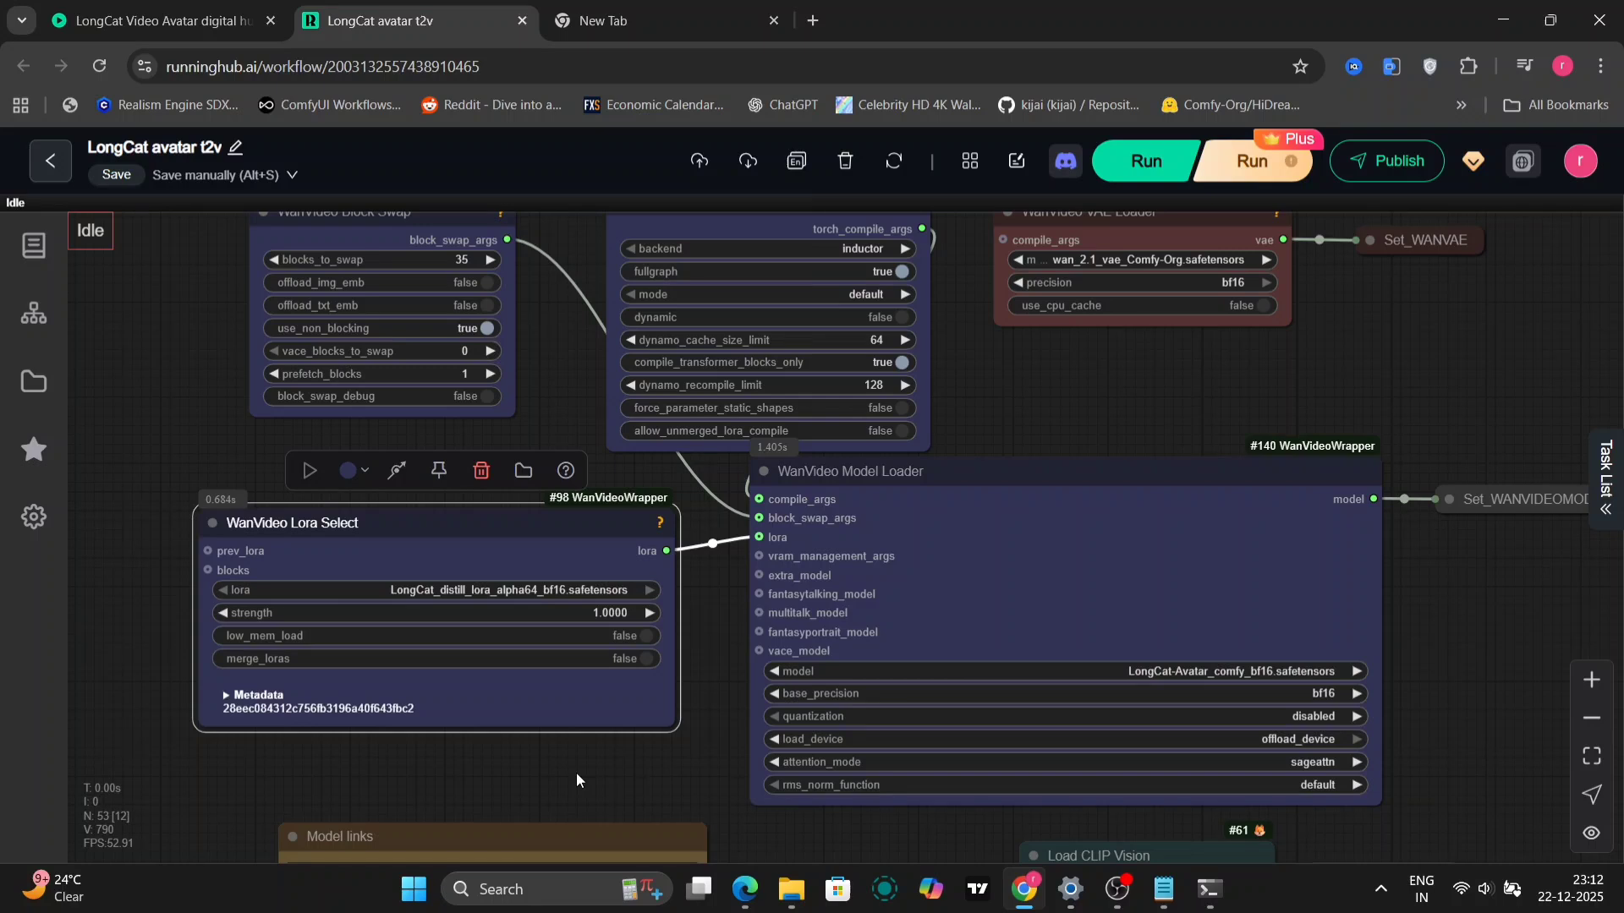
{"action": "left_click_drag", "start_coordinate": [580, 779], "coordinate": [590, 528]}
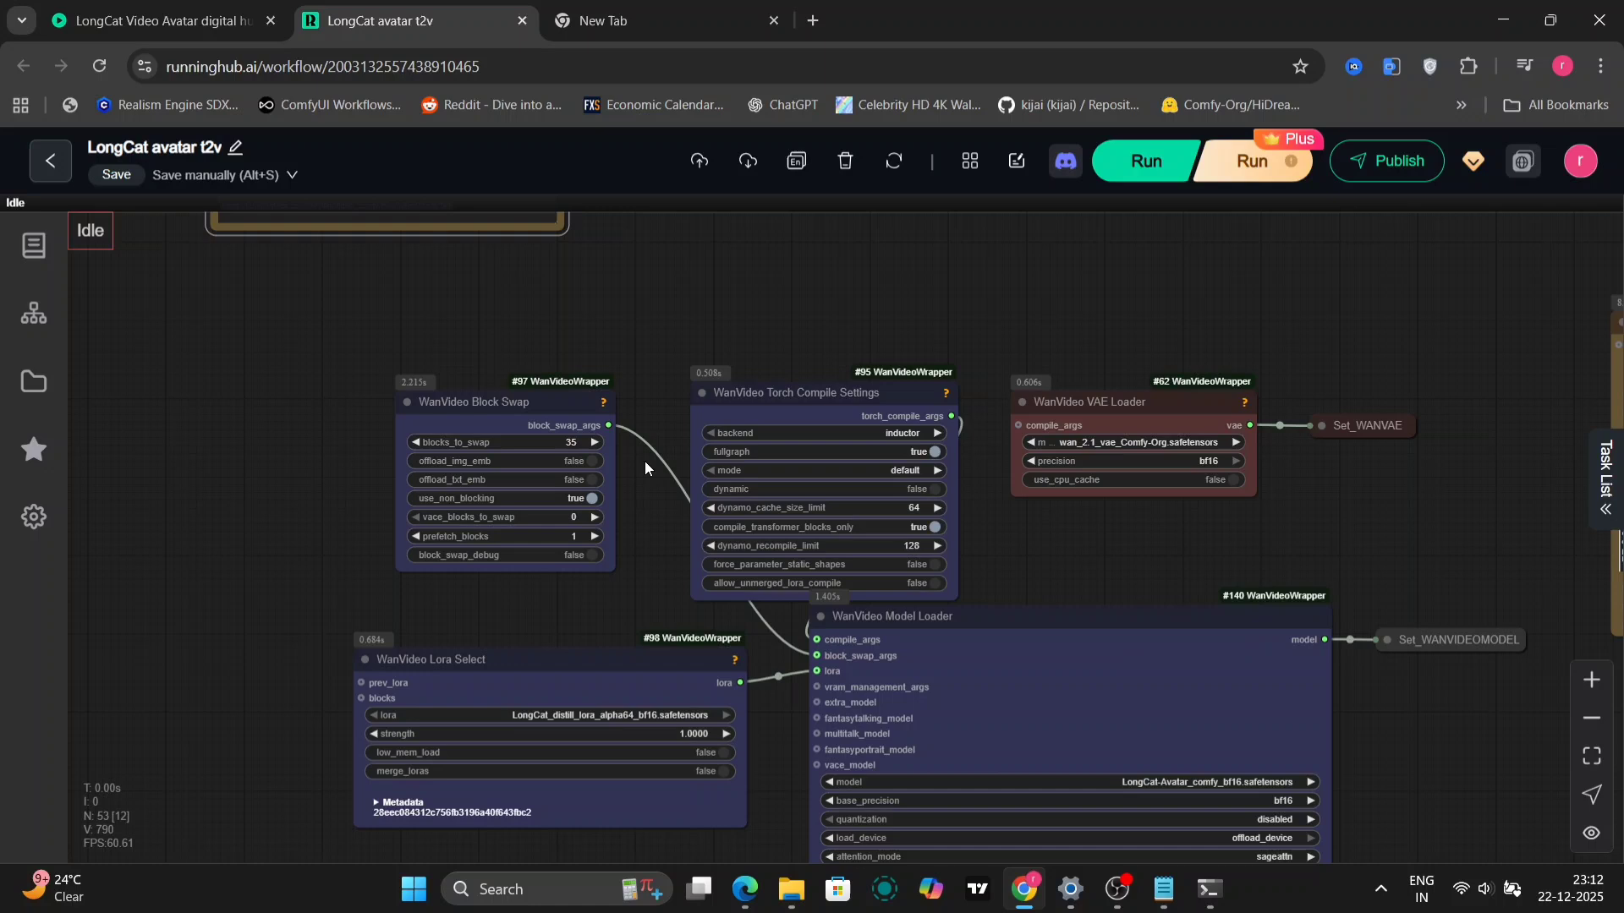
{"action": "left_click_drag", "start_coordinate": [1097, 570], "coordinate": [623, 593]}
{"action": "left_click_drag", "start_coordinate": [939, 562], "coordinate": [590, 512]}
{"action": "scroll", "coordinate": [1134, 624], "scroll_direction": "up", "scroll_amount": 9}
{"action": "left_click_drag", "start_coordinate": [1173, 584], "coordinate": [1283, 709]}
{"action": "left_click_drag", "start_coordinate": [1417, 372], "coordinate": [1439, 689]}
{"action": "left_click_drag", "start_coordinate": [484, 455], "coordinate": [814, 458]}
{"action": "left_click", "coordinate": [334, 643]}
{"action": "scroll", "coordinate": [334, 643], "scroll_direction": "down", "scroll_amount": 5}
{"action": "left_click_drag", "start_coordinate": [334, 643], "coordinate": [931, 897]}
{"action": "left_click_drag", "start_coordinate": [607, 734], "coordinate": [1009, 911]}
{"action": "scroll", "coordinate": [610, 504], "scroll_direction": "down", "scroll_amount": 1}
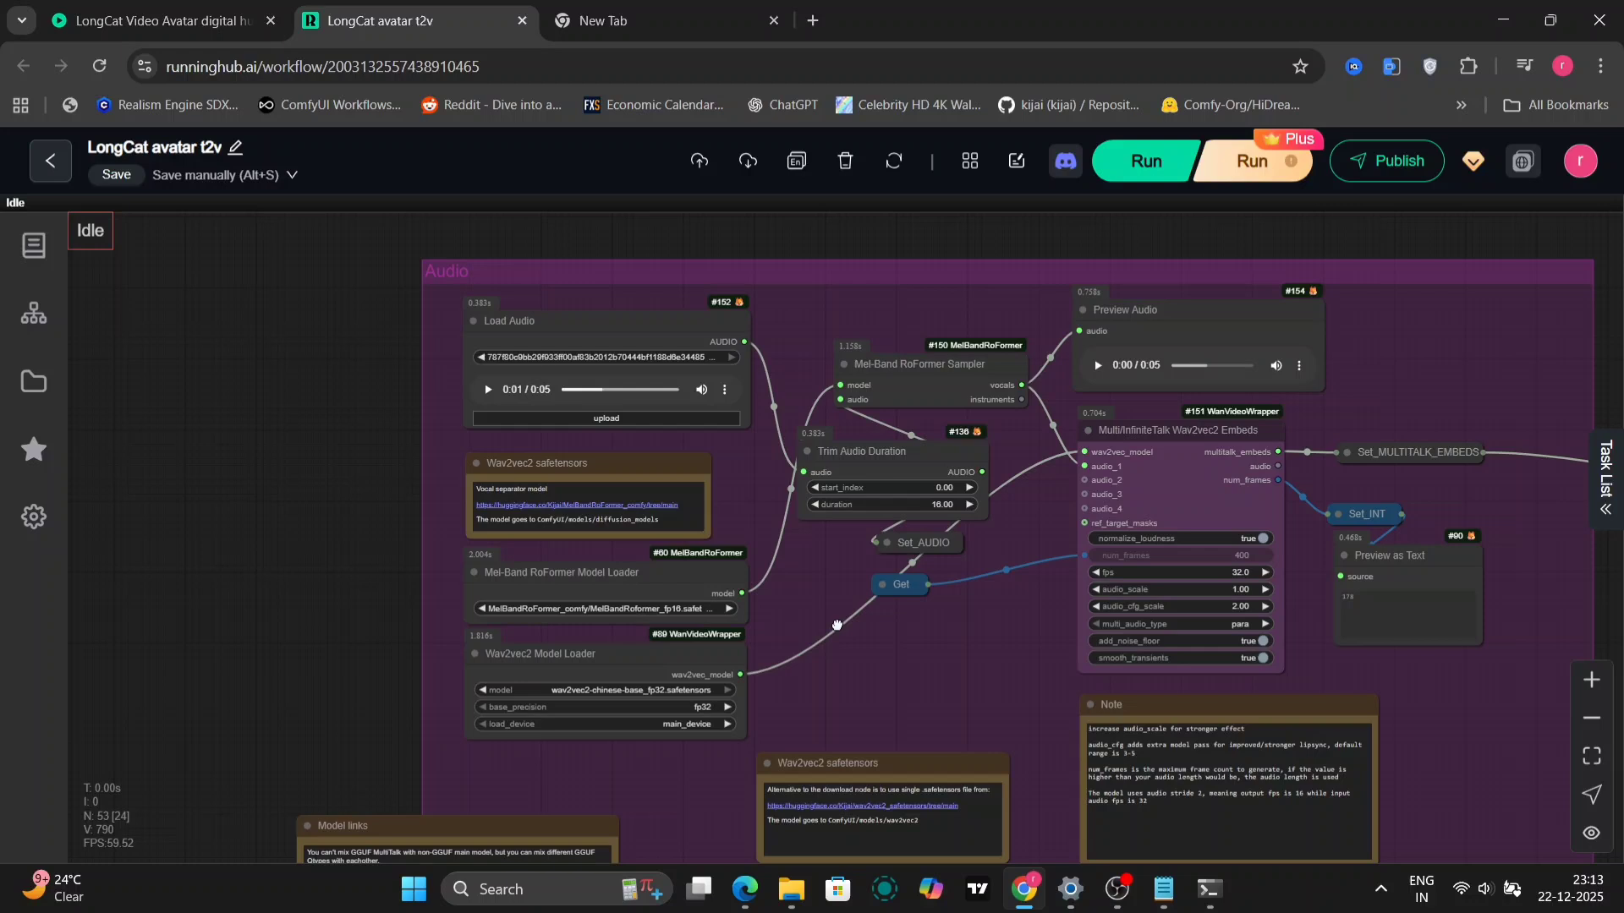
{"action": "scroll", "coordinate": [851, 647], "scroll_direction": "up", "scroll_amount": 4}
{"action": "left_click_drag", "start_coordinate": [785, 464], "coordinate": [875, 602]}
{"action": "left_click", "coordinate": [334, 401]}
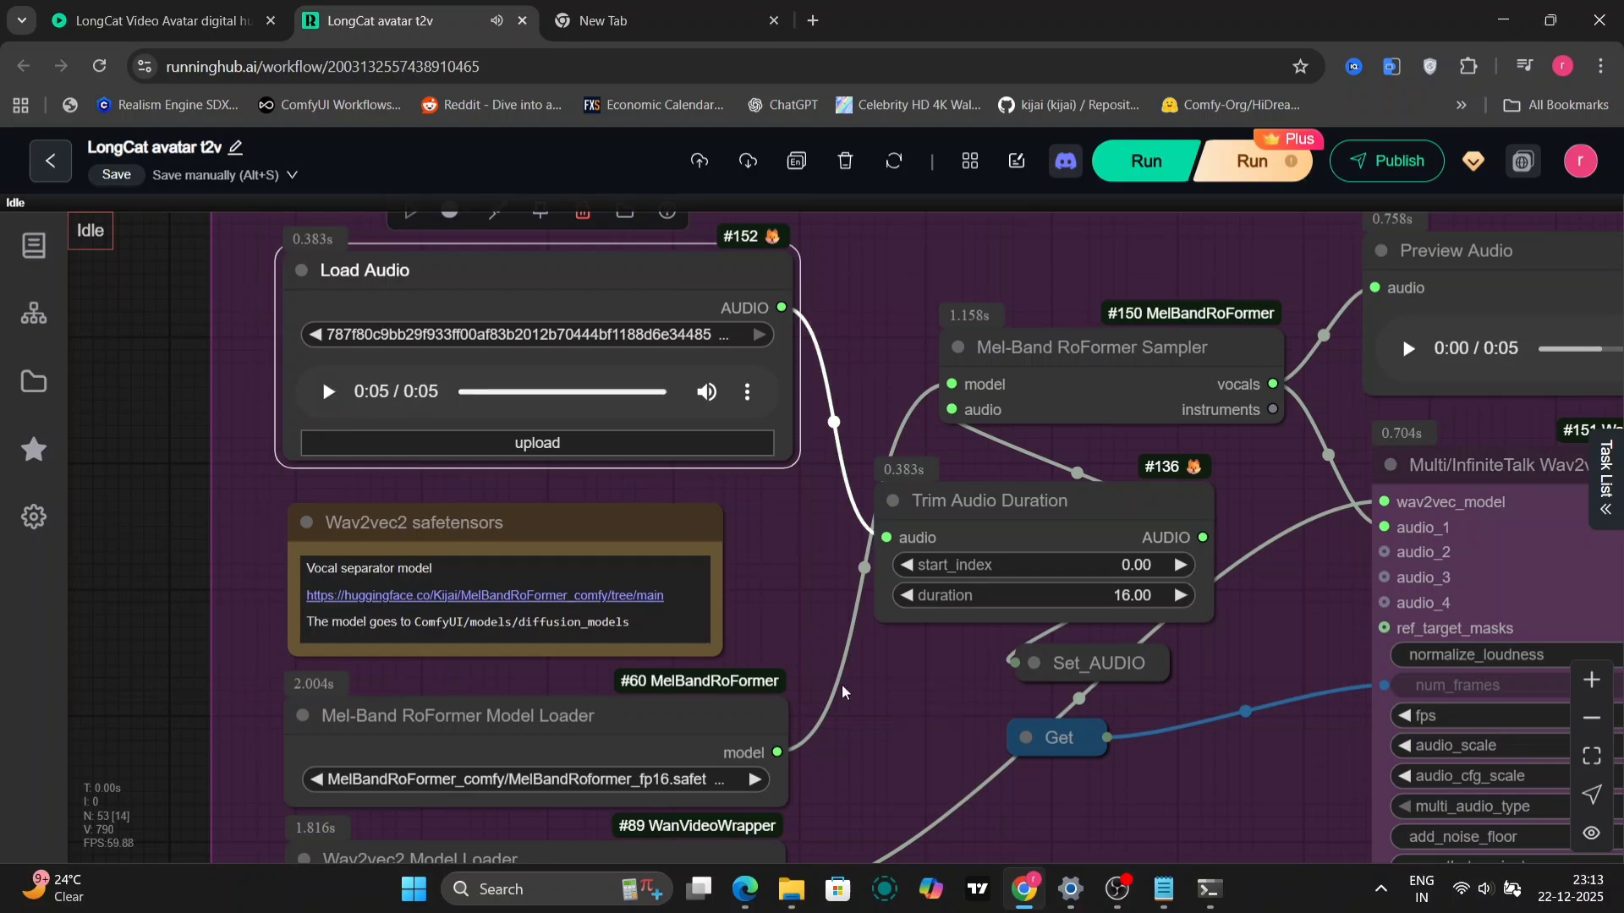
{"action": "left_click_drag", "start_coordinate": [842, 692], "coordinate": [779, 422]}
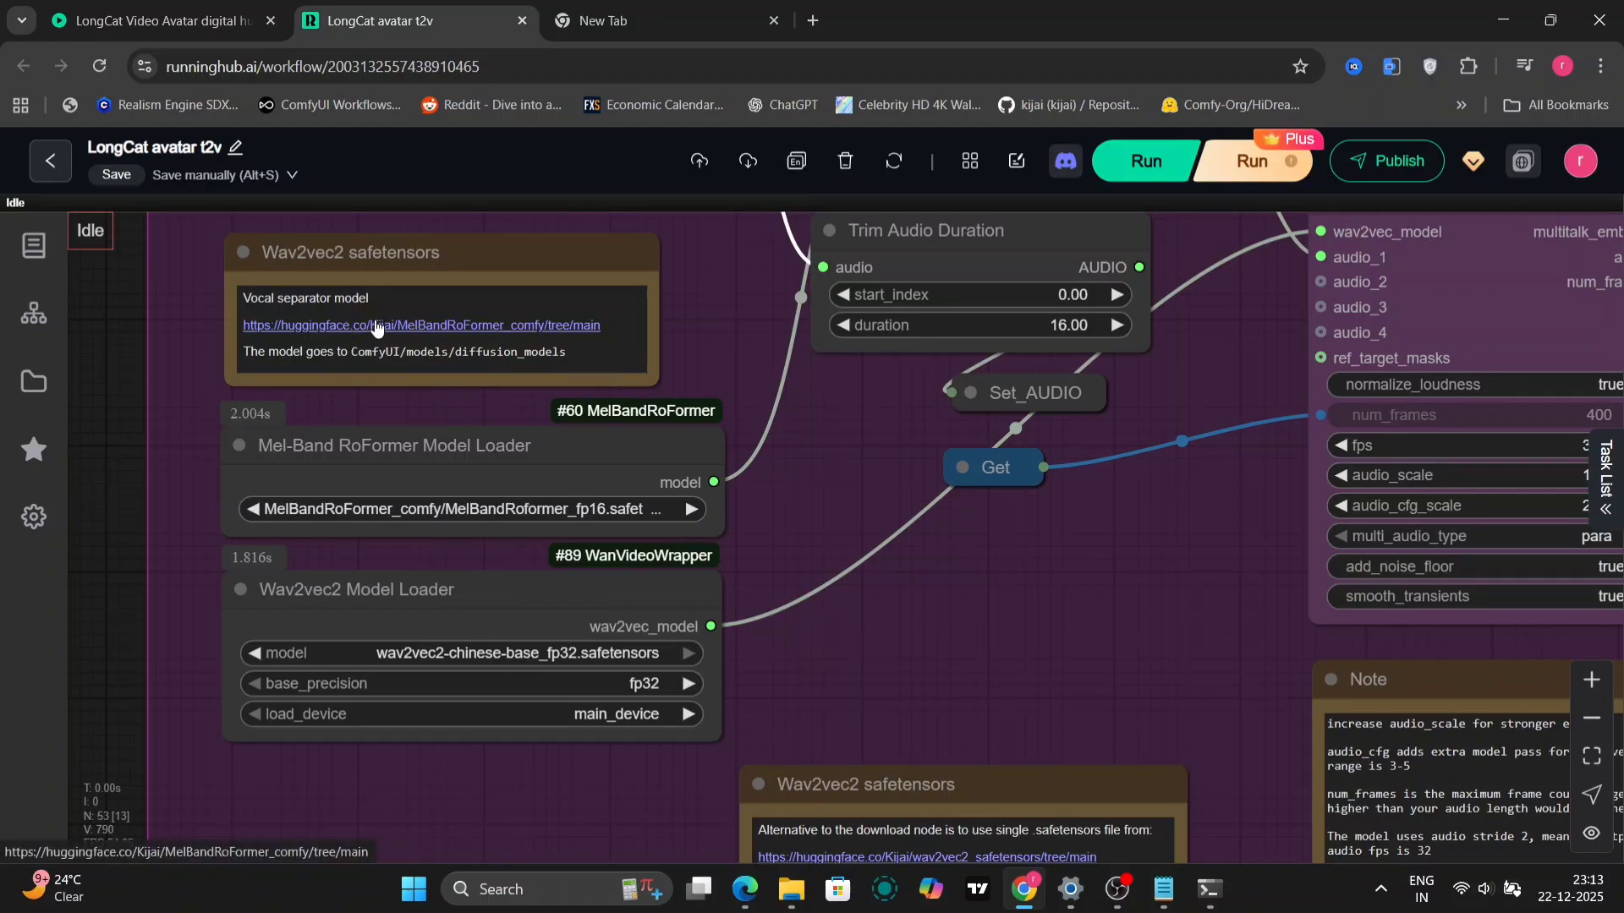
{"action": "left_click_drag", "start_coordinate": [890, 572], "coordinate": [718, 370]}
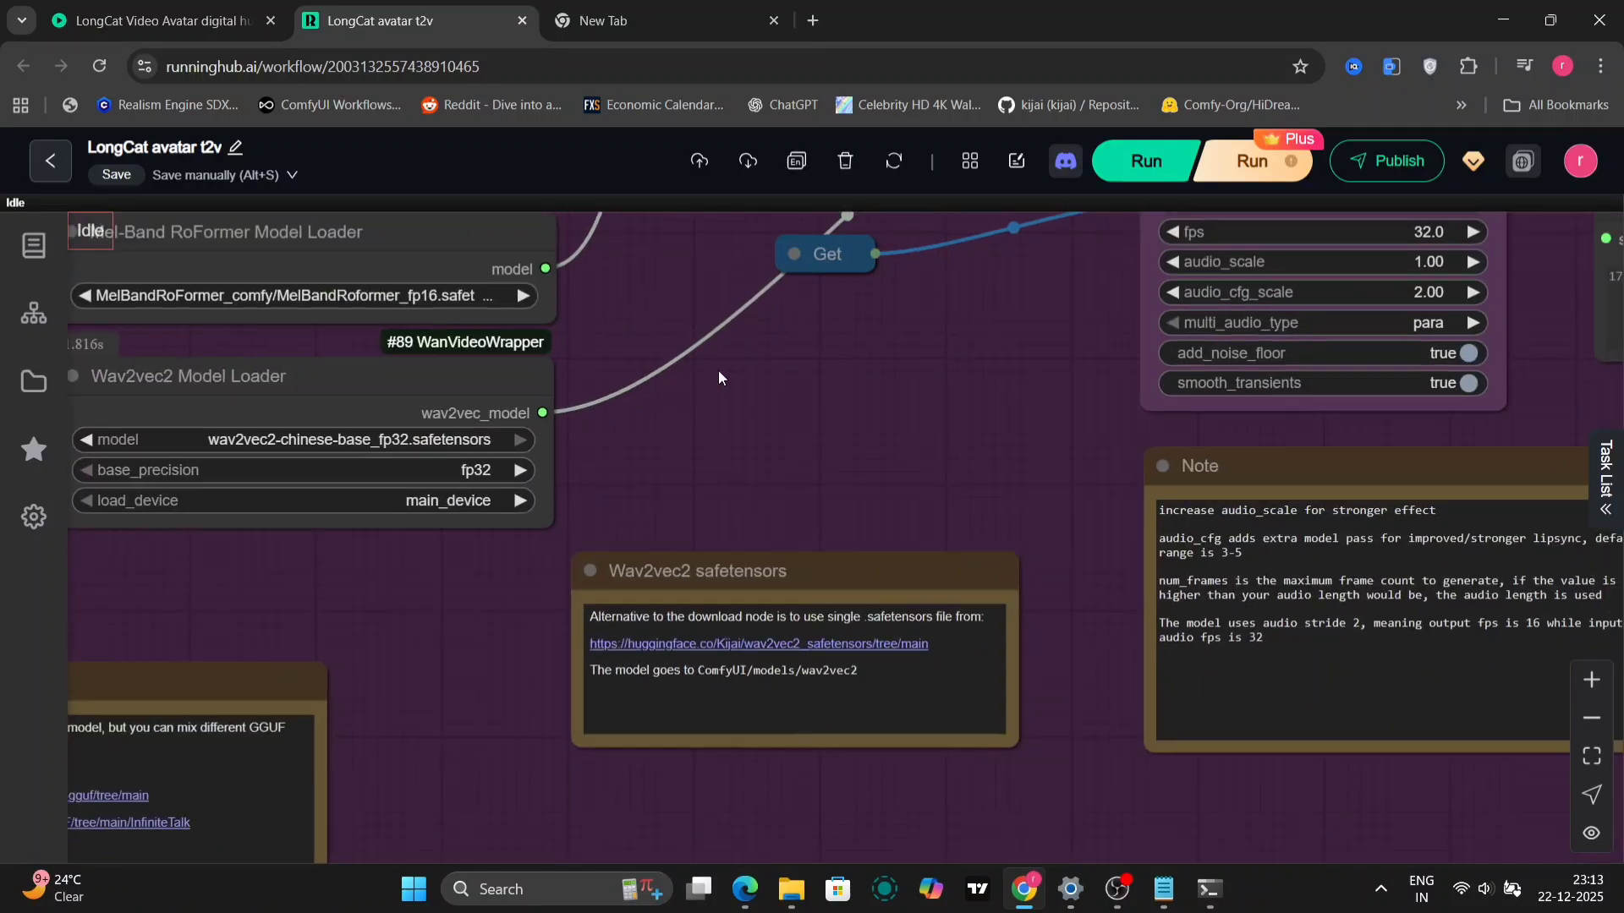
{"action": "scroll", "coordinate": [1086, 626], "scroll_direction": "down", "scroll_amount": 5}
{"action": "left_click_drag", "start_coordinate": [1086, 626], "coordinate": [331, 563]}
{"action": "scroll", "coordinate": [529, 663], "scroll_direction": "up", "scroll_amount": 8}
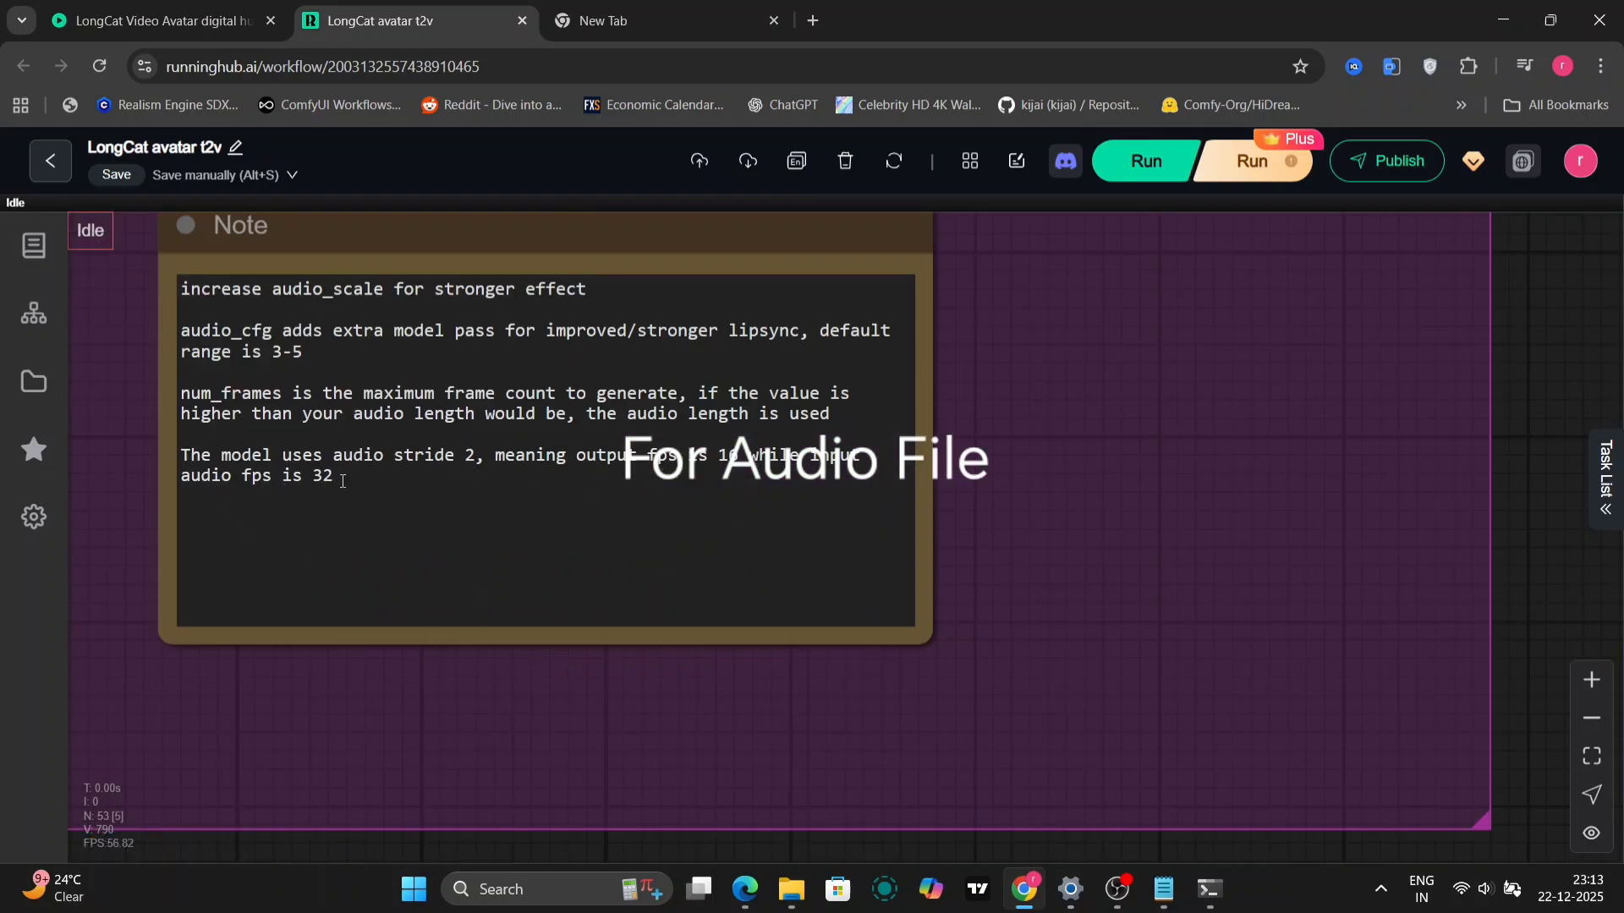
{"action": "scroll", "coordinate": [1051, 580], "scroll_direction": "down", "scroll_amount": 5}
{"action": "left_click_drag", "start_coordinate": [1358, 504], "coordinate": [731, 481]}
{"action": "left_click_drag", "start_coordinate": [1415, 368], "coordinate": [1286, 763]}
{"action": "left_click_drag", "start_coordinate": [1354, 649], "coordinate": [717, 631]}
{"action": "left_click_drag", "start_coordinate": [1089, 768], "coordinate": [685, 440]}
{"action": "left_click_drag", "start_coordinate": [908, 733], "coordinate": [890, 494]}
{"action": "scroll", "coordinate": [987, 478], "scroll_direction": "down", "scroll_amount": 3}
Save the Video Combine output preview as an mp4 file.
{"action": "left_click_drag", "start_coordinate": [985, 472], "coordinate": [541, 457]}
{"action": "left_click_drag", "start_coordinate": [1074, 712], "coordinate": [1261, 721]}
{"action": "scroll", "coordinate": [734, 490], "scroll_direction": "down", "scroll_amount": 1}
{"action": "left_click_drag", "start_coordinate": [984, 344], "coordinate": [395, 297]}
{"action": "left_click_drag", "start_coordinate": [891, 583], "coordinate": [334, 491]}
{"action": "mouse_move", "coordinate": [729, 532]}
{"action": "right_click", "coordinate": [729, 533]}
{"action": "left_click", "coordinate": [799, 395]}
Set the WanVideo scheduler to longcat_distill_euler.
{"action": "left_click_drag", "start_coordinate": [277, 580], "coordinate": [1211, 804]}
{"action": "left_click_drag", "start_coordinate": [336, 481], "coordinate": [802, 423]}
{"action": "left_click", "coordinate": [745, 410]}
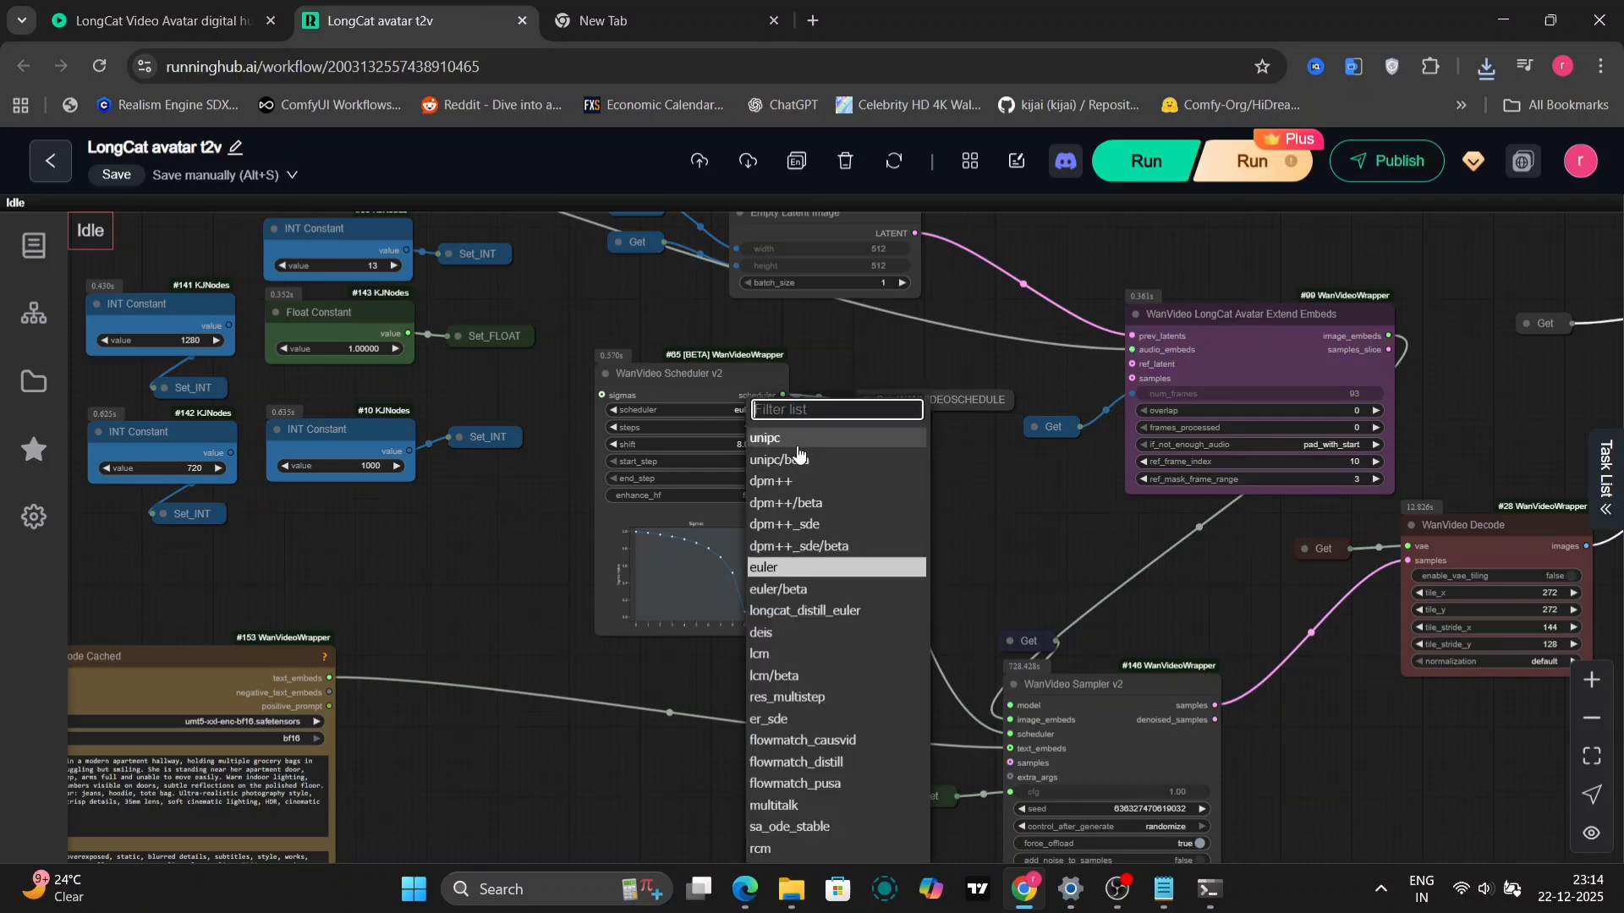
{"action": "left_click", "coordinate": [835, 611]}
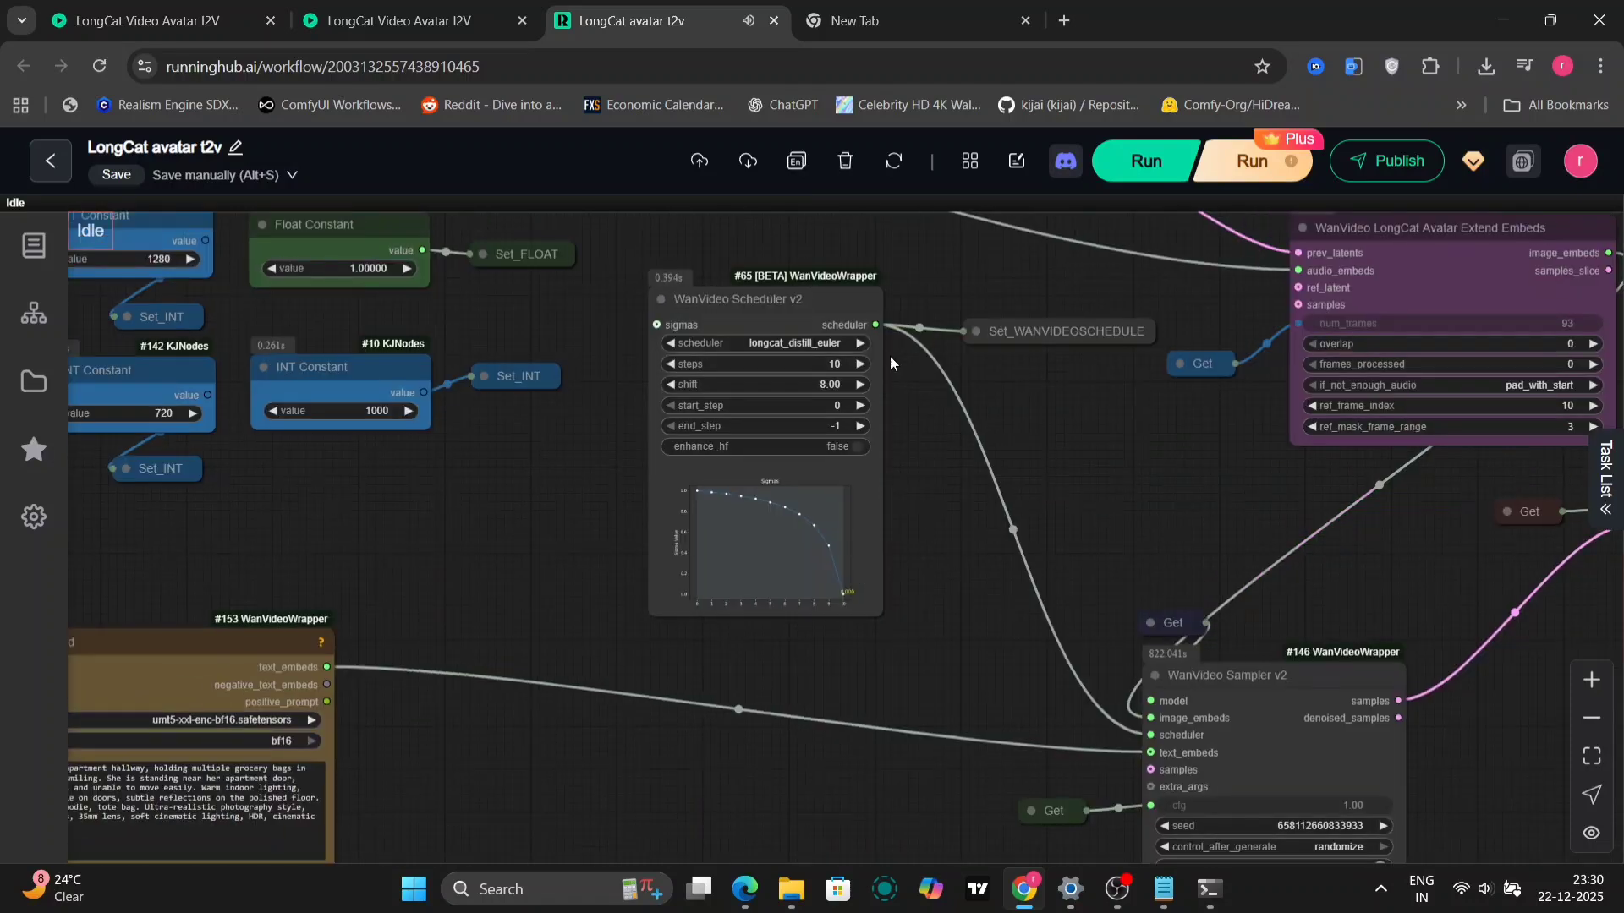
Switch the scheduler to unipc and set shift to 12.
{"action": "left_click", "coordinate": [838, 343]}
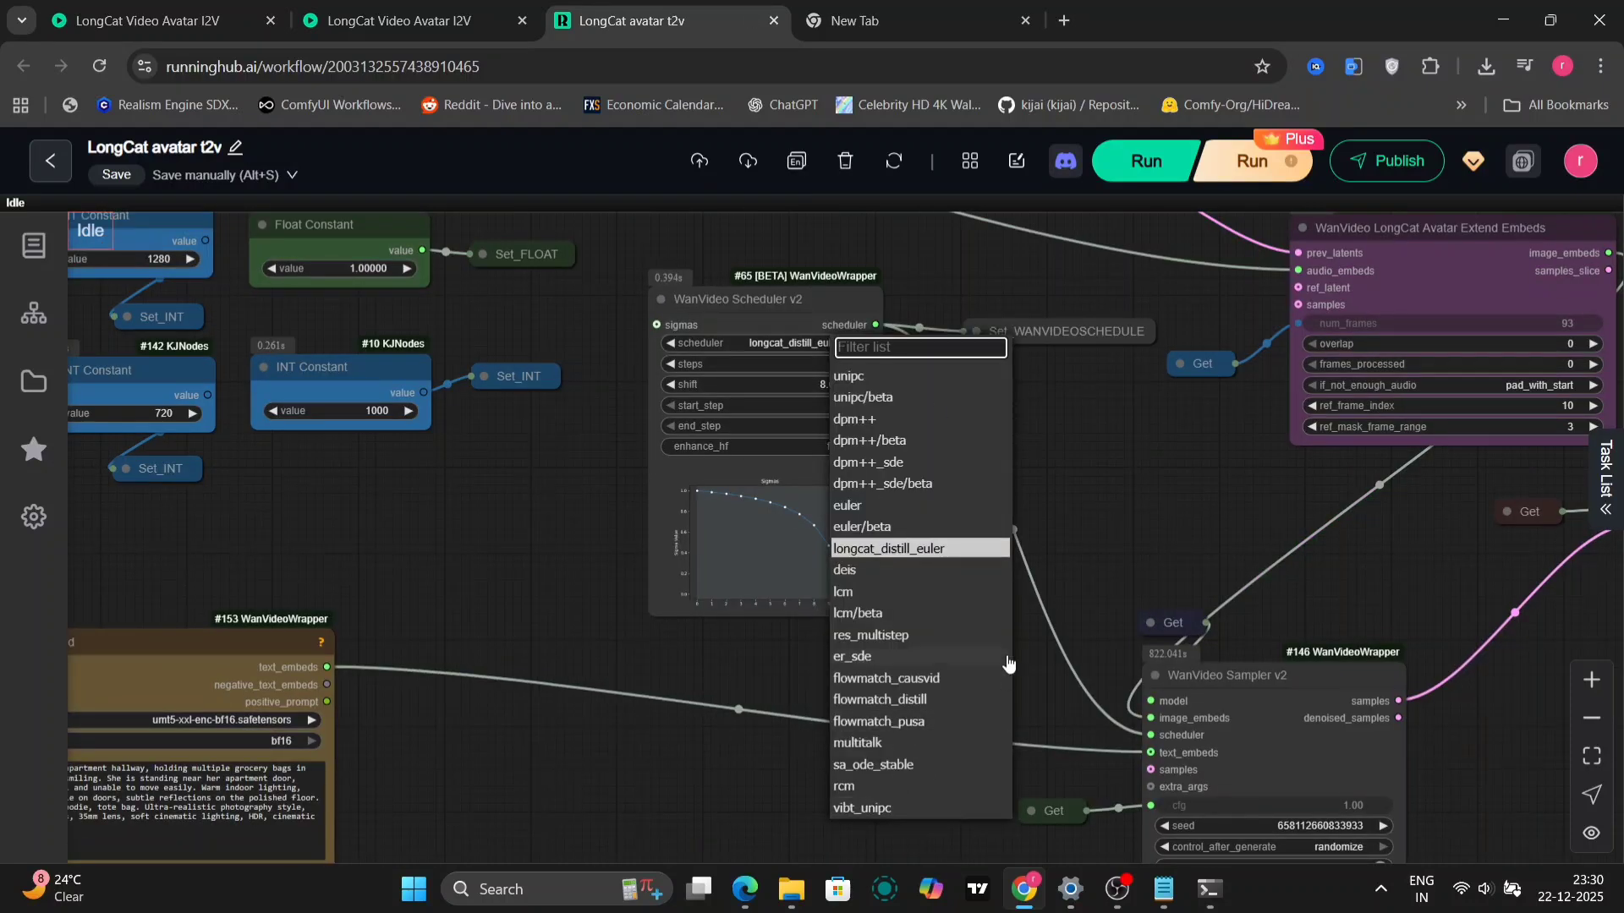
{"action": "key", "text": "ctrl+Return"}
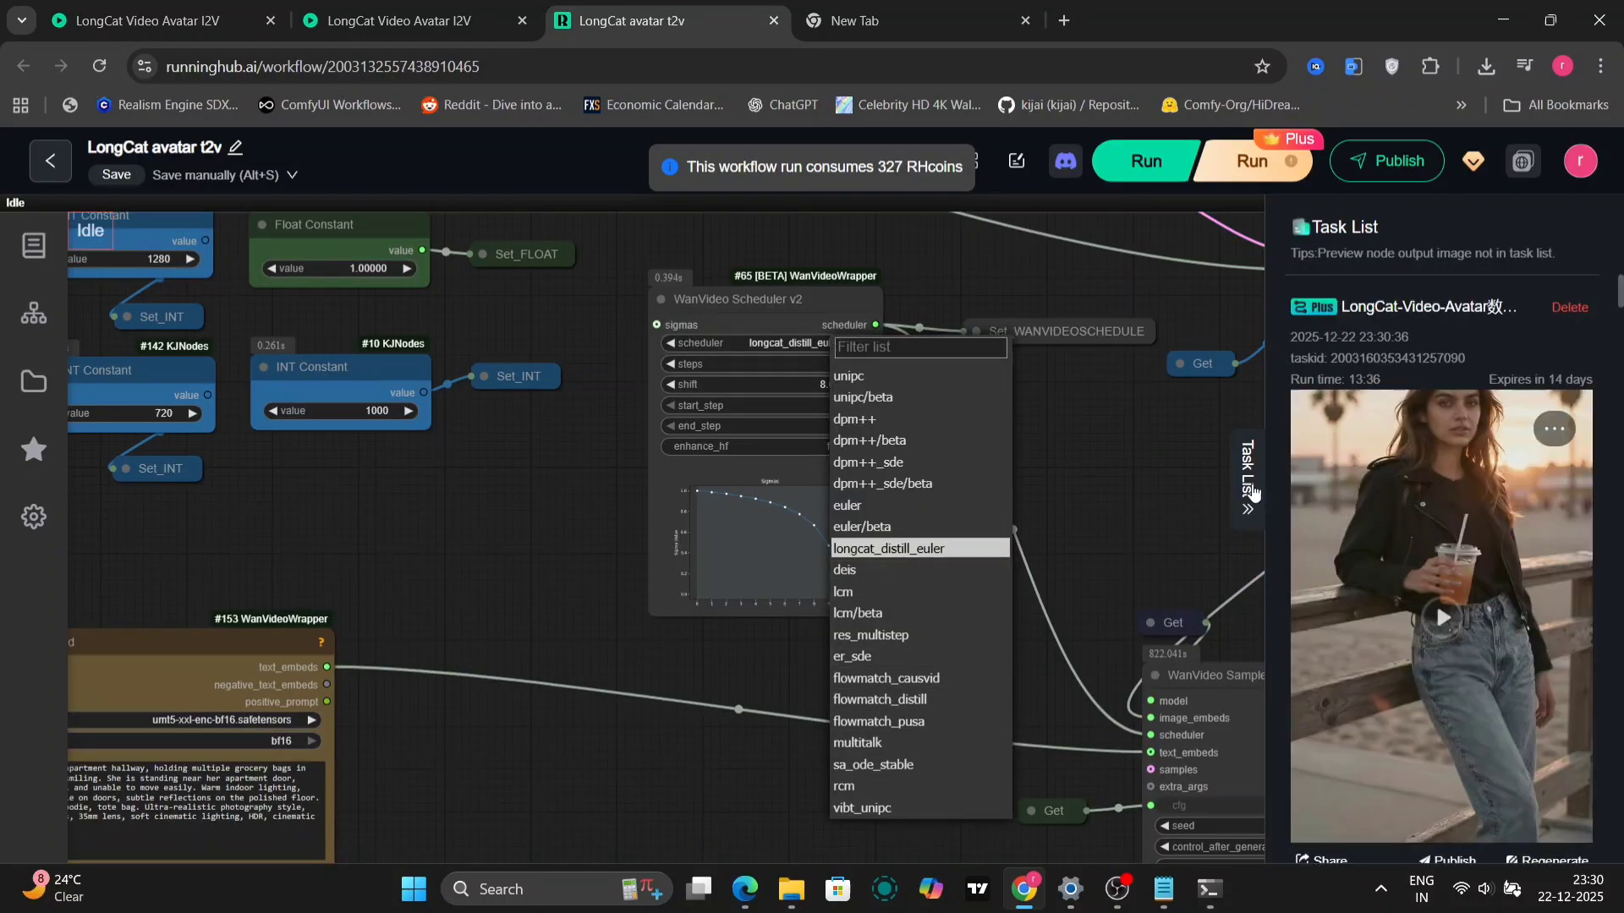
{"action": "left_click", "coordinate": [941, 377]}
{"action": "left_click", "coordinate": [814, 385]}
{"action": "type", "text": "12"}
{"action": "key", "text": "Return"}
Run the t2v workflow, view the grocery-bag video, then switch to the I2V workflow.
{"action": "left_click", "coordinate": [1251, 160]}
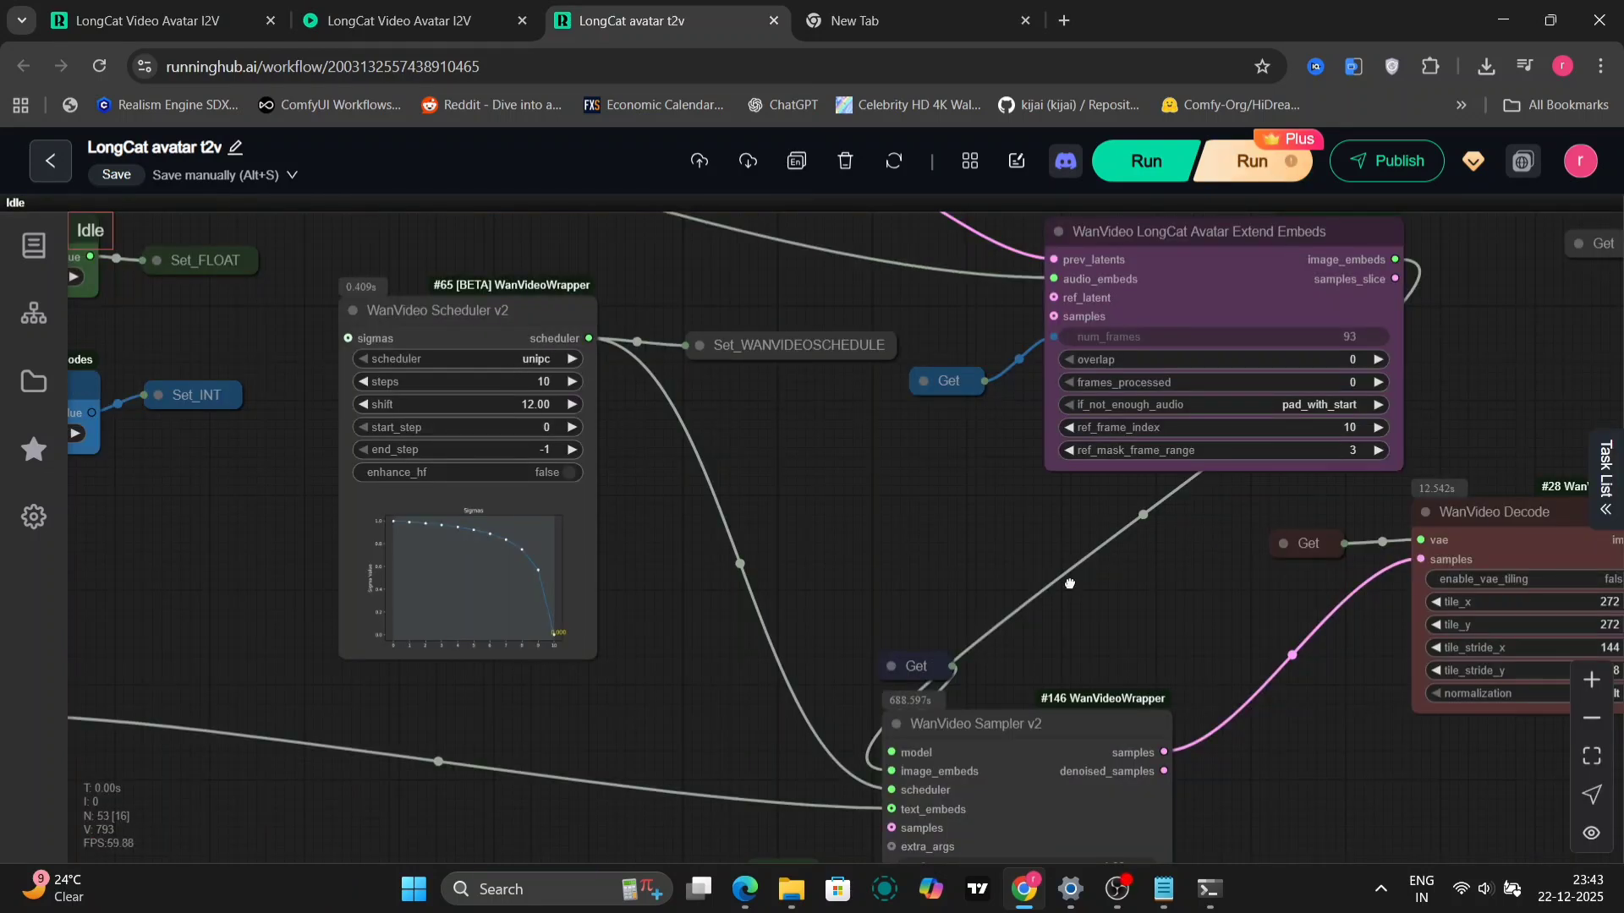
{"action": "left_click_drag", "start_coordinate": [1070, 584], "coordinate": [239, 659]}
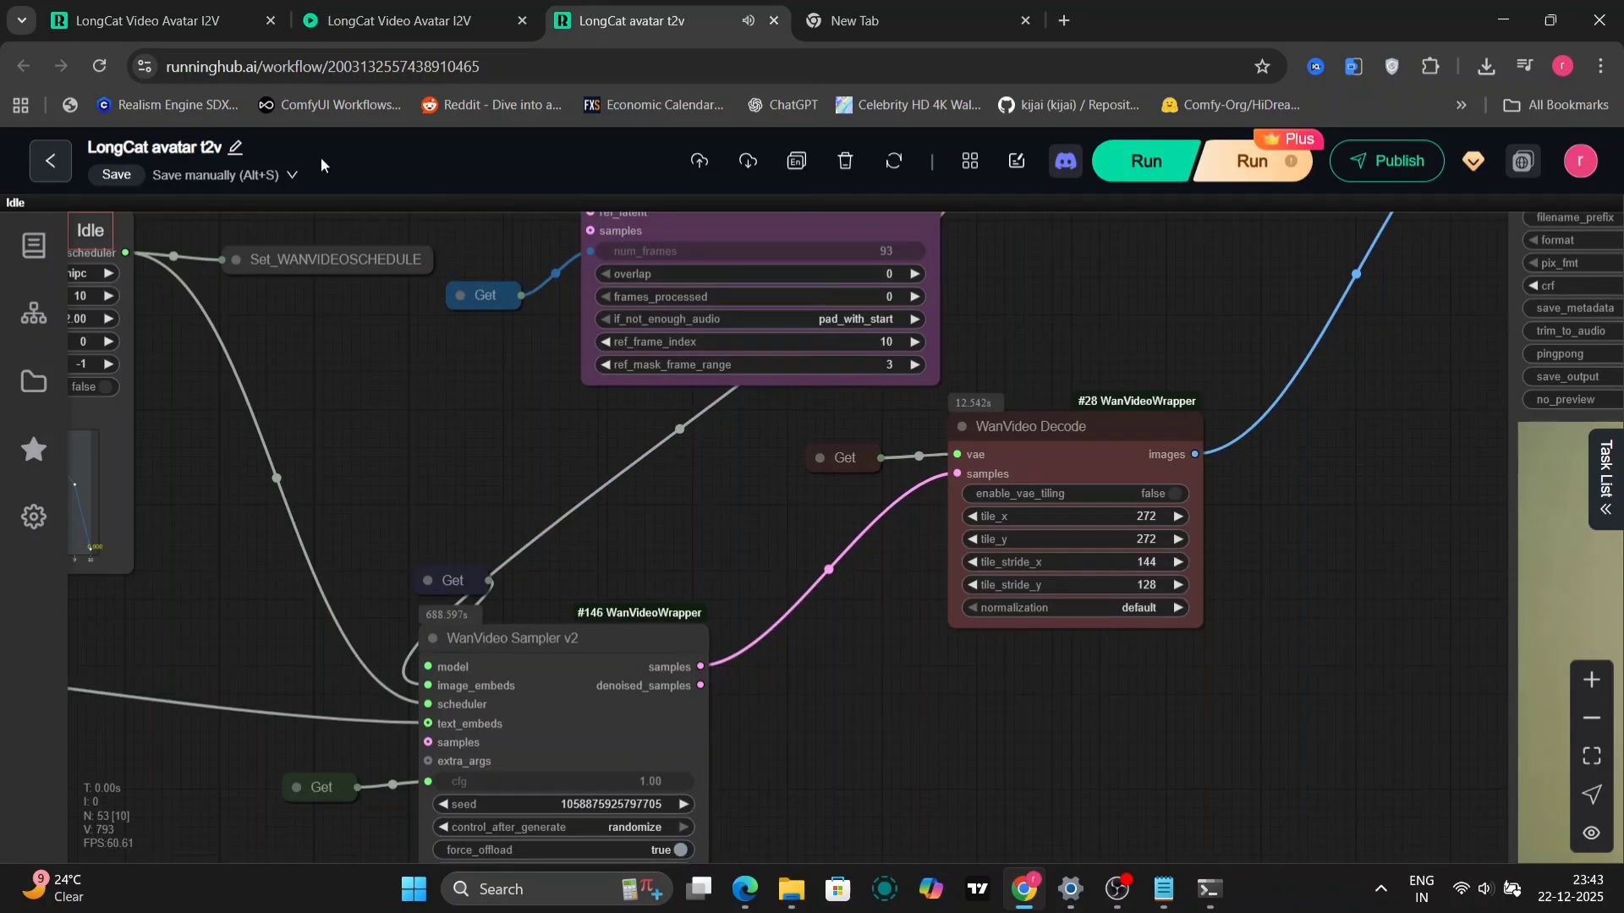
{"action": "left_click", "coordinate": [385, 6]}
Collapse the Task List panel on the I2V workflow.
{"action": "left_click_drag", "start_coordinate": [399, 327], "coordinate": [1073, 399]}
{"action": "left_click", "coordinate": [1249, 470]}
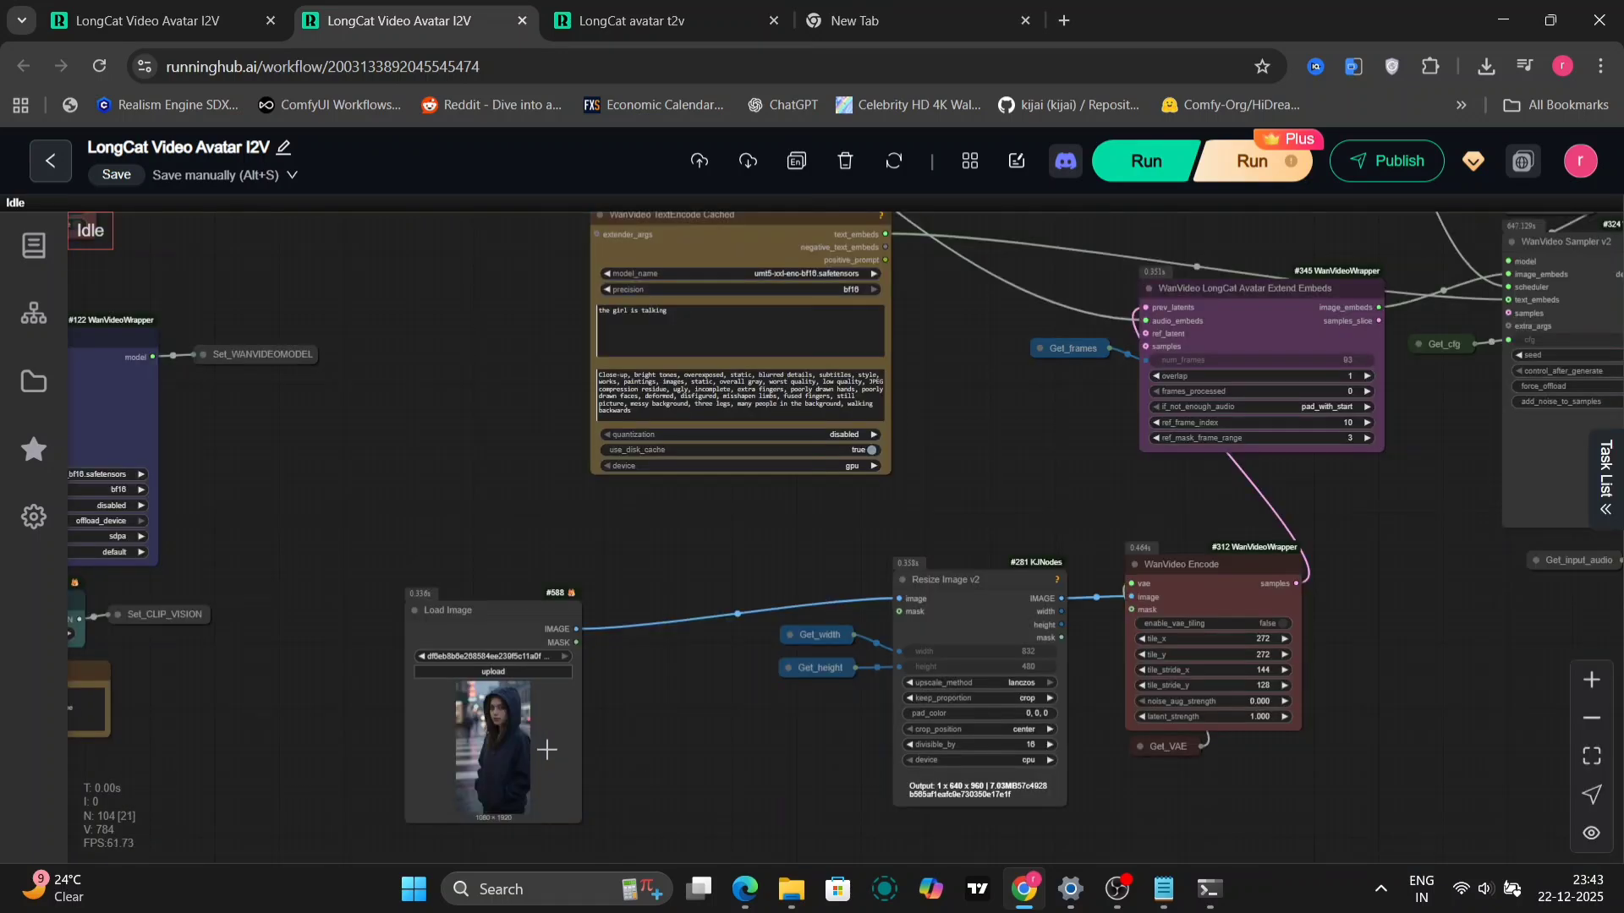
{"action": "scroll", "coordinate": [520, 746], "scroll_direction": "up", "scroll_amount": 10}
{"action": "scroll", "coordinate": [469, 658], "scroll_direction": "down", "scroll_amount": 1}
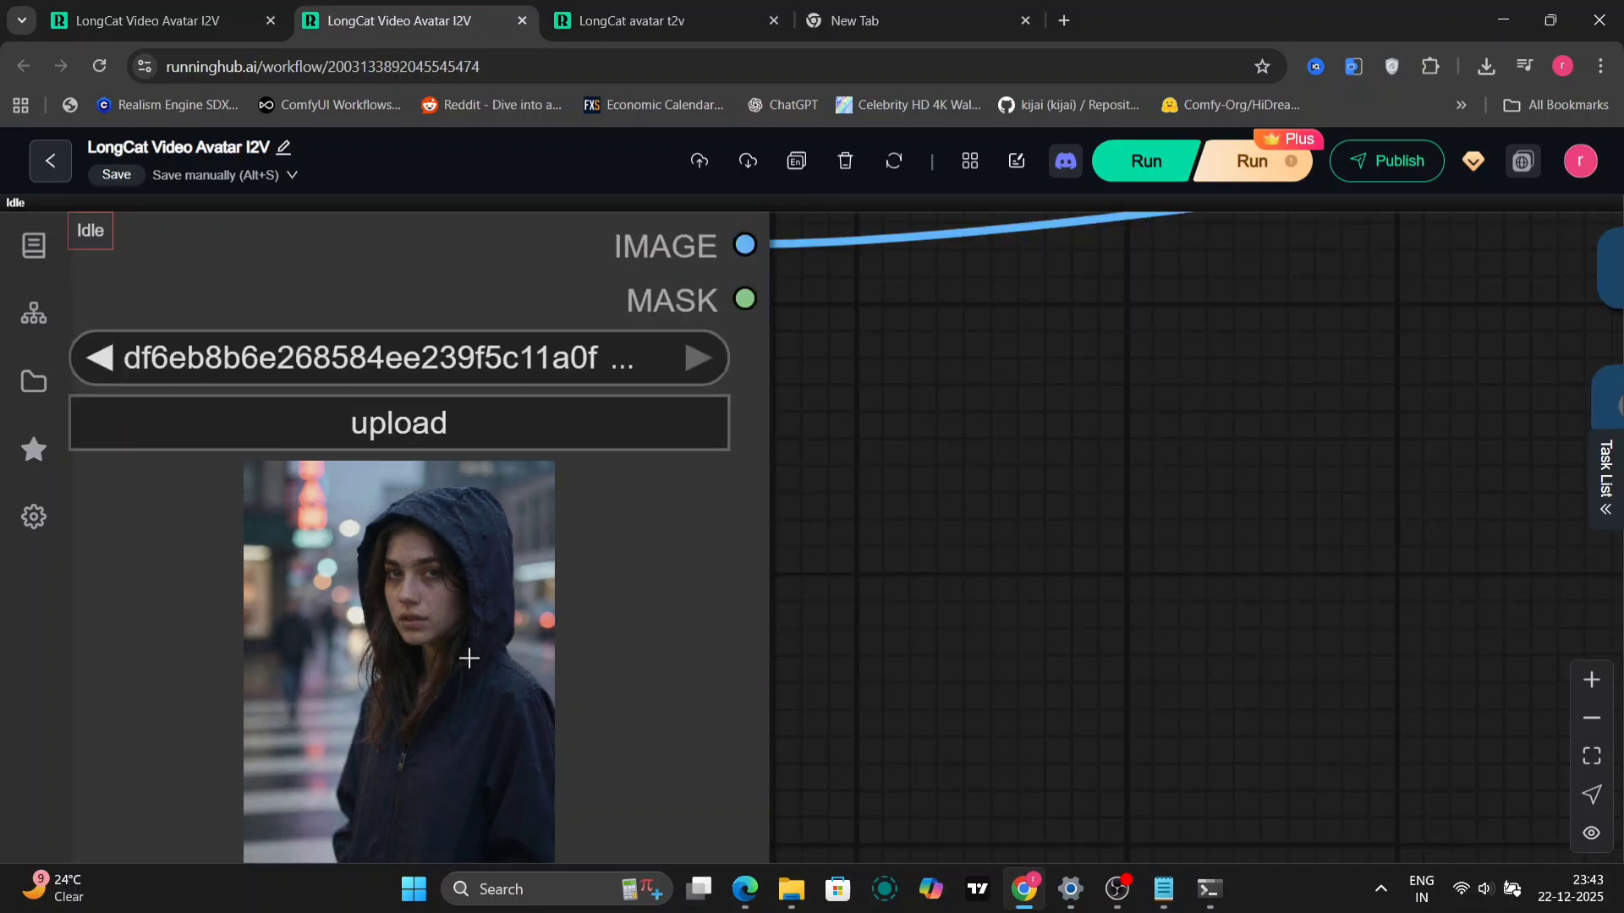
{"action": "scroll", "coordinate": [955, 630], "scroll_direction": "down", "scroll_amount": 5}
Pan through Load Image, Resize, the text encoder, model loaders, down to the Audio group.
{"action": "left_click_drag", "start_coordinate": [1131, 663], "coordinate": [853, 795]}
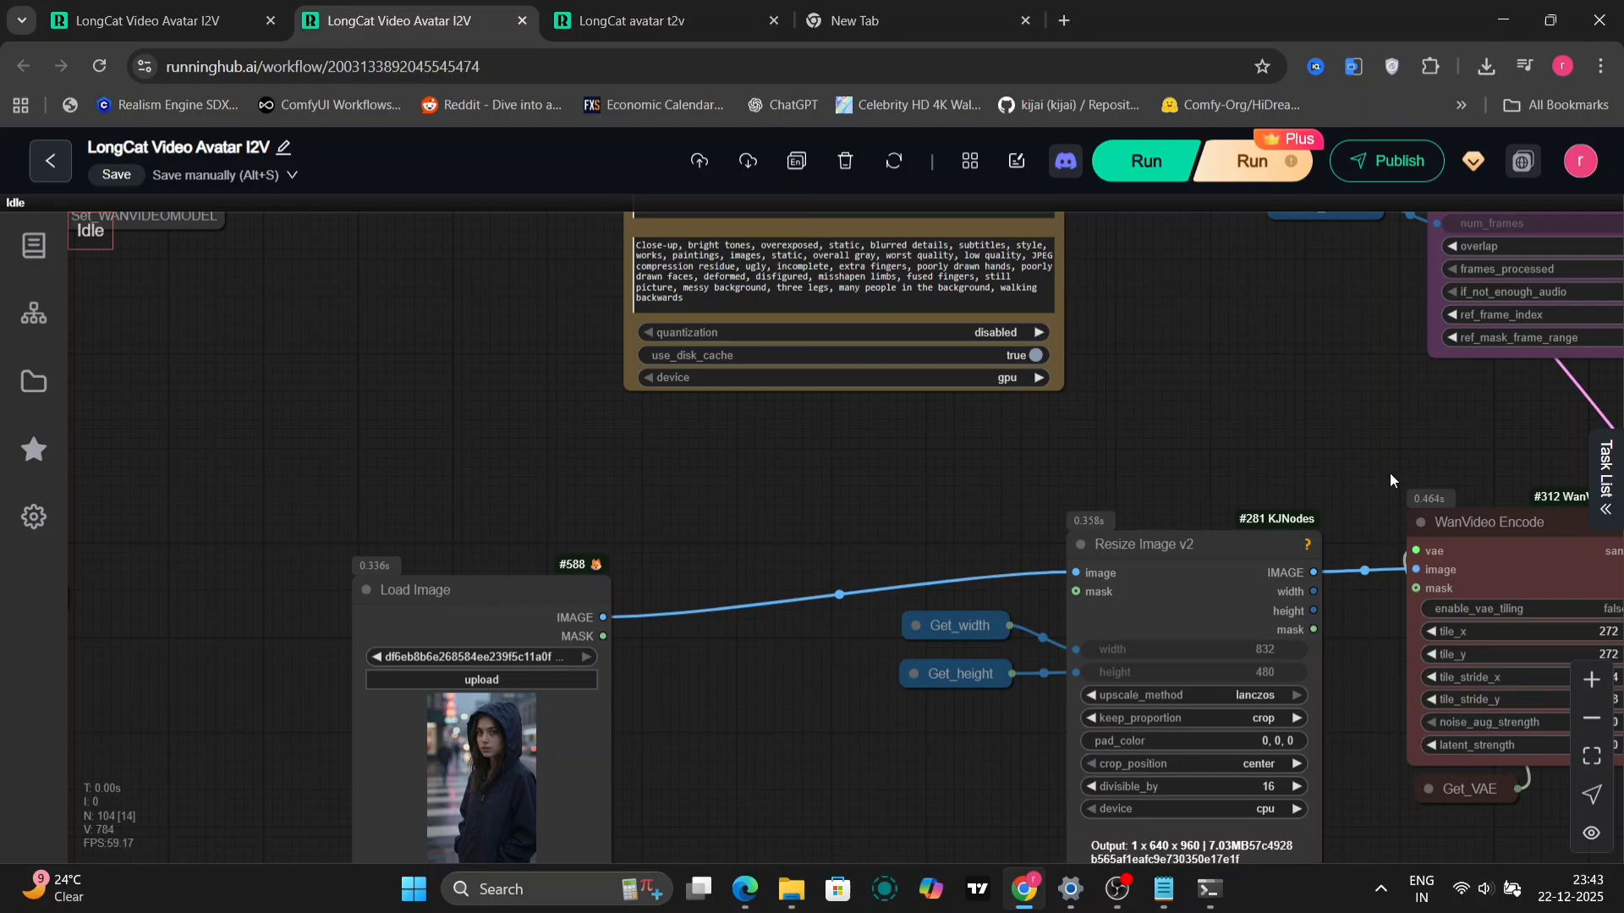
{"action": "left_click_drag", "start_coordinate": [1389, 474], "coordinate": [974, 559]}
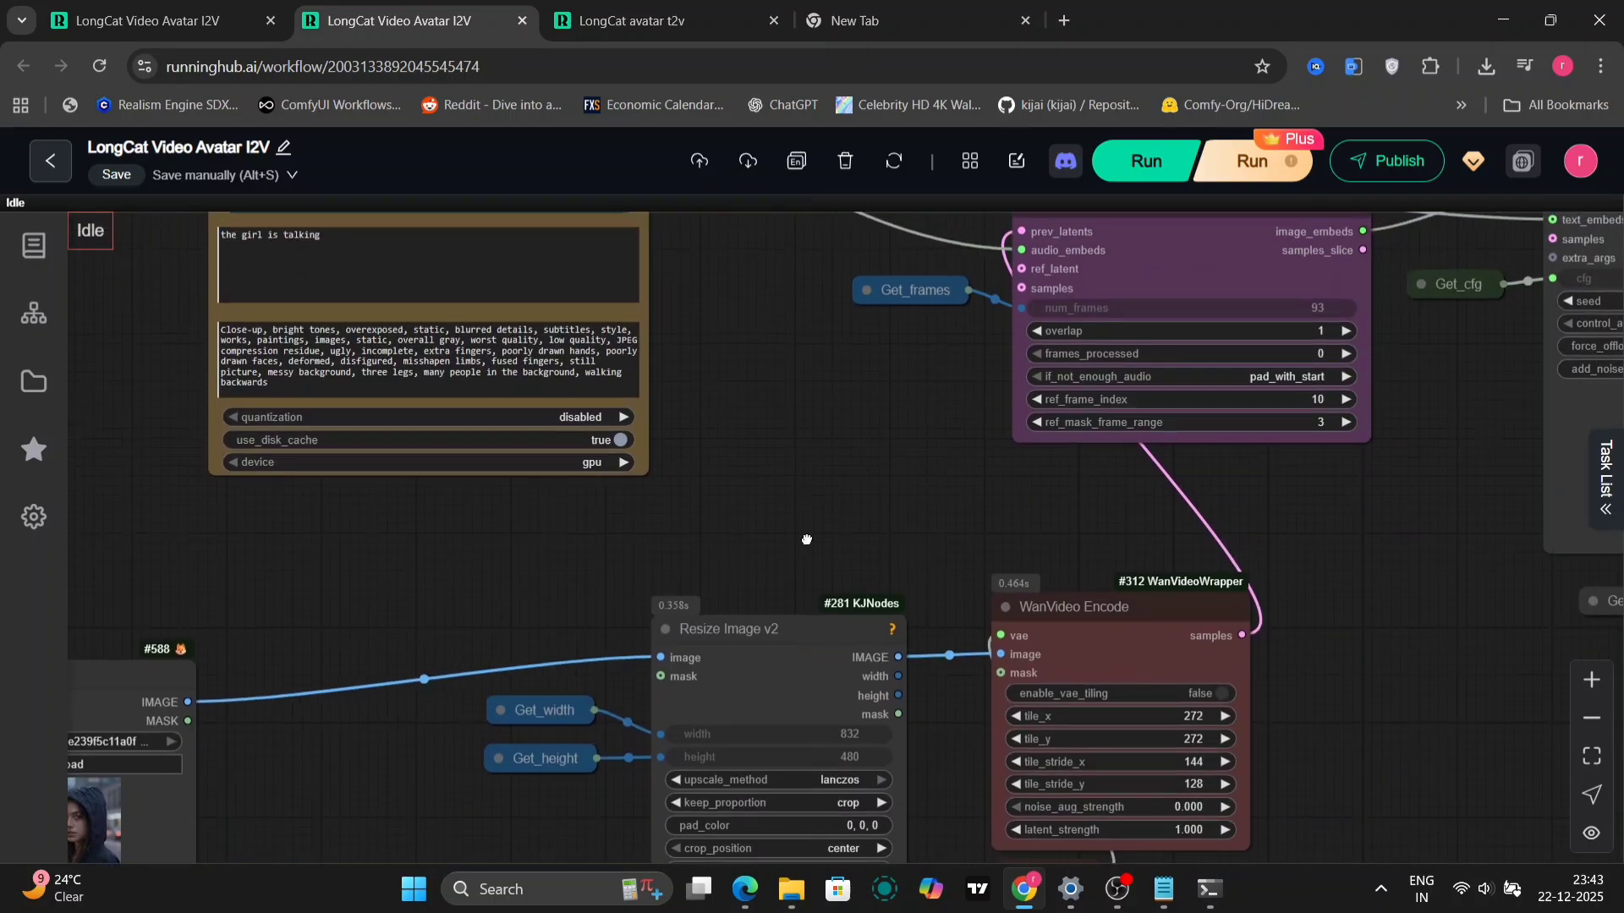
{"action": "left_click_drag", "start_coordinate": [806, 539], "coordinate": [812, 592]}
{"action": "left_click_drag", "start_coordinate": [700, 562], "coordinate": [1158, 598]}
{"action": "left_click_drag", "start_coordinate": [446, 586], "coordinate": [1116, 512]}
{"action": "left_click_drag", "start_coordinate": [925, 634], "coordinate": [1223, 649]}
{"action": "left_click_drag", "start_coordinate": [341, 454], "coordinate": [961, 596]}
{"action": "left_click_drag", "start_coordinate": [741, 450], "coordinate": [442, 793]}
{"action": "left_click_drag", "start_coordinate": [736, 384], "coordinate": [755, 892]}
{"action": "left_click_drag", "start_coordinate": [769, 478], "coordinate": [799, 538]}
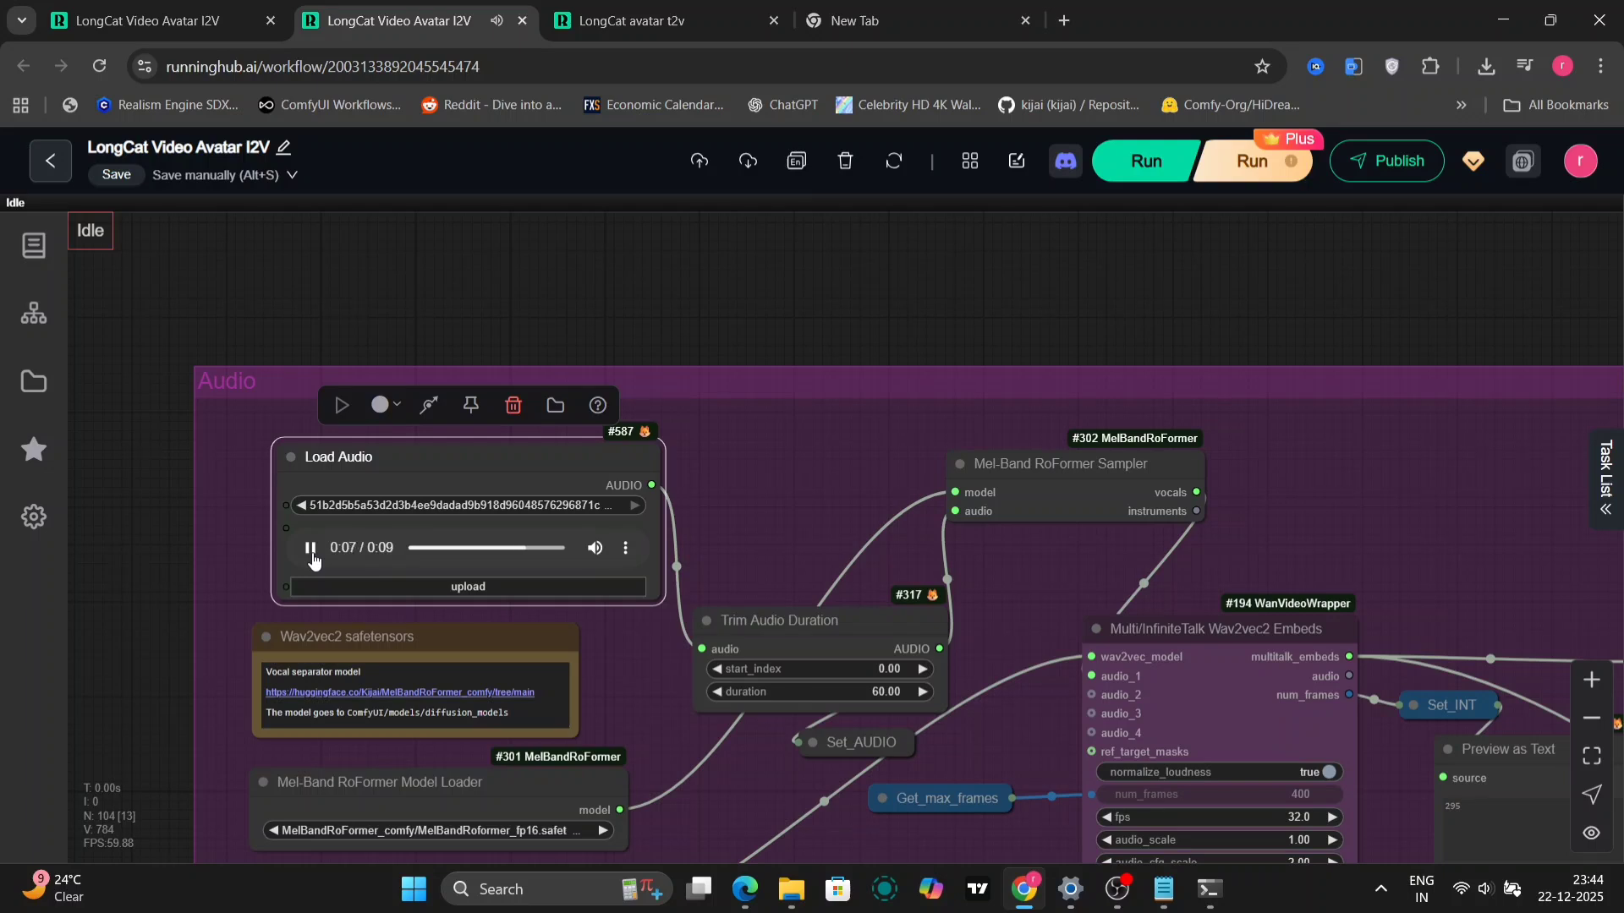
{"action": "left_click_drag", "start_coordinate": [1193, 257], "coordinate": [538, 293]}
{"action": "left_click_drag", "start_coordinate": [1363, 577], "coordinate": [221, 602]}
{"action": "scroll", "coordinate": [878, 635], "scroll_direction": "down", "scroll_amount": 3}
{"action": "scroll", "coordinate": [878, 633], "scroll_direction": "down", "scroll_amount": 5}
{"action": "left_click_drag", "start_coordinate": [878, 632], "coordinate": [689, 200]}
{"action": "scroll", "coordinate": [718, 486], "scroll_direction": "up", "scroll_amount": 13}
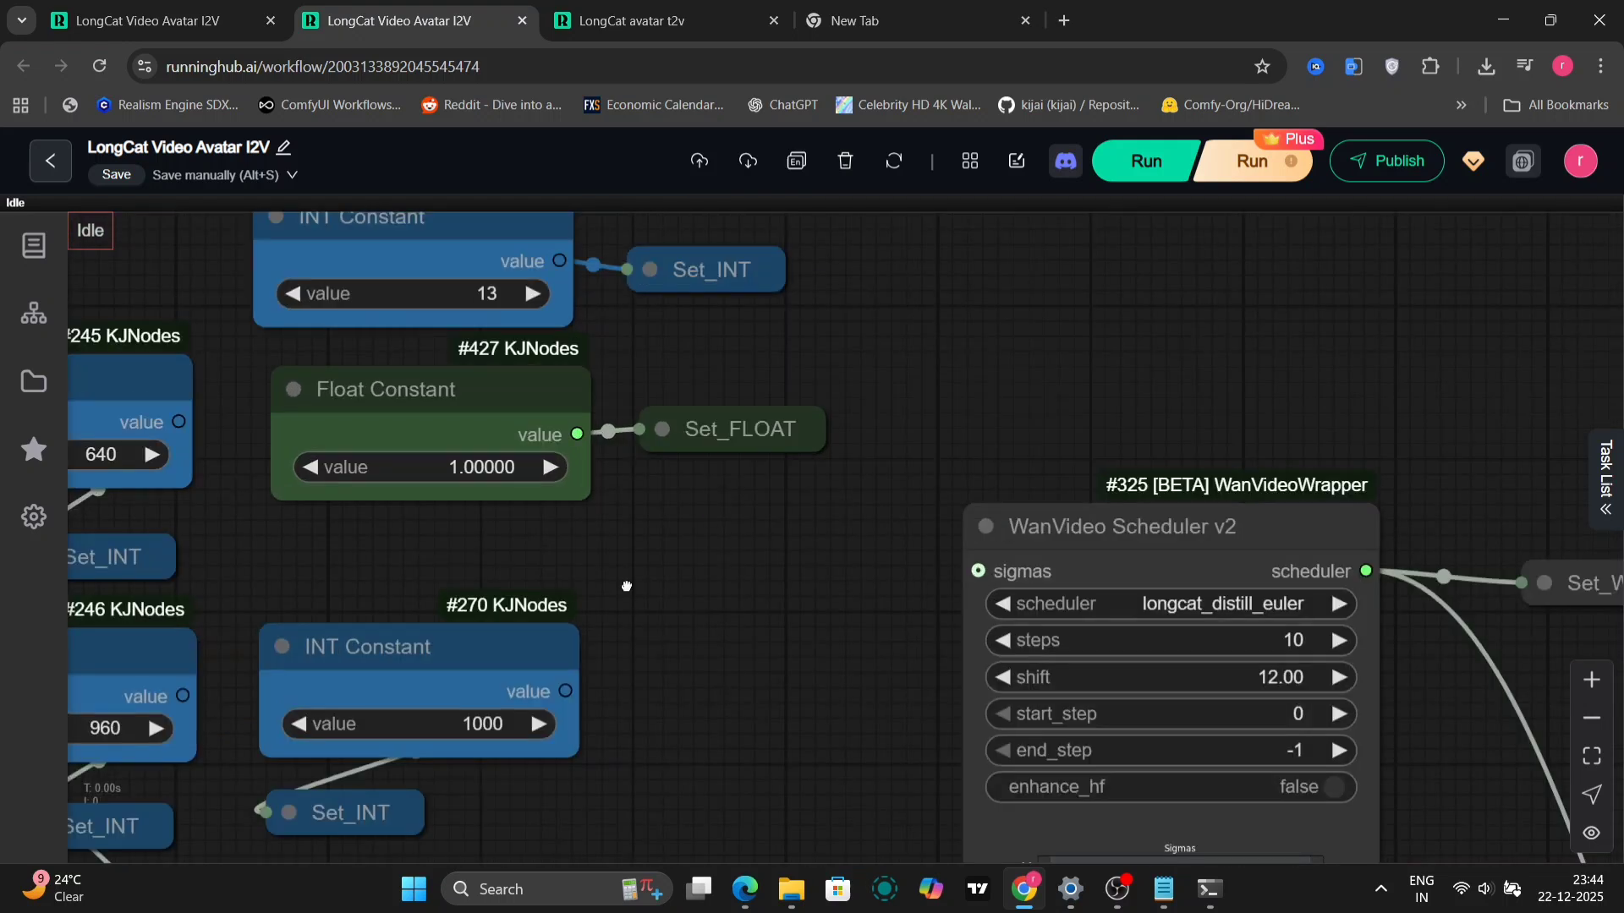
{"action": "left_click_drag", "start_coordinate": [624, 582], "coordinate": [992, 559]}
{"action": "scroll", "coordinate": [657, 530], "scroll_direction": "down", "scroll_amount": 3}
{"action": "left_click_drag", "start_coordinate": [652, 508], "coordinate": [607, 125]}
{"action": "left_click_drag", "start_coordinate": [712, 569], "coordinate": [512, 480]}
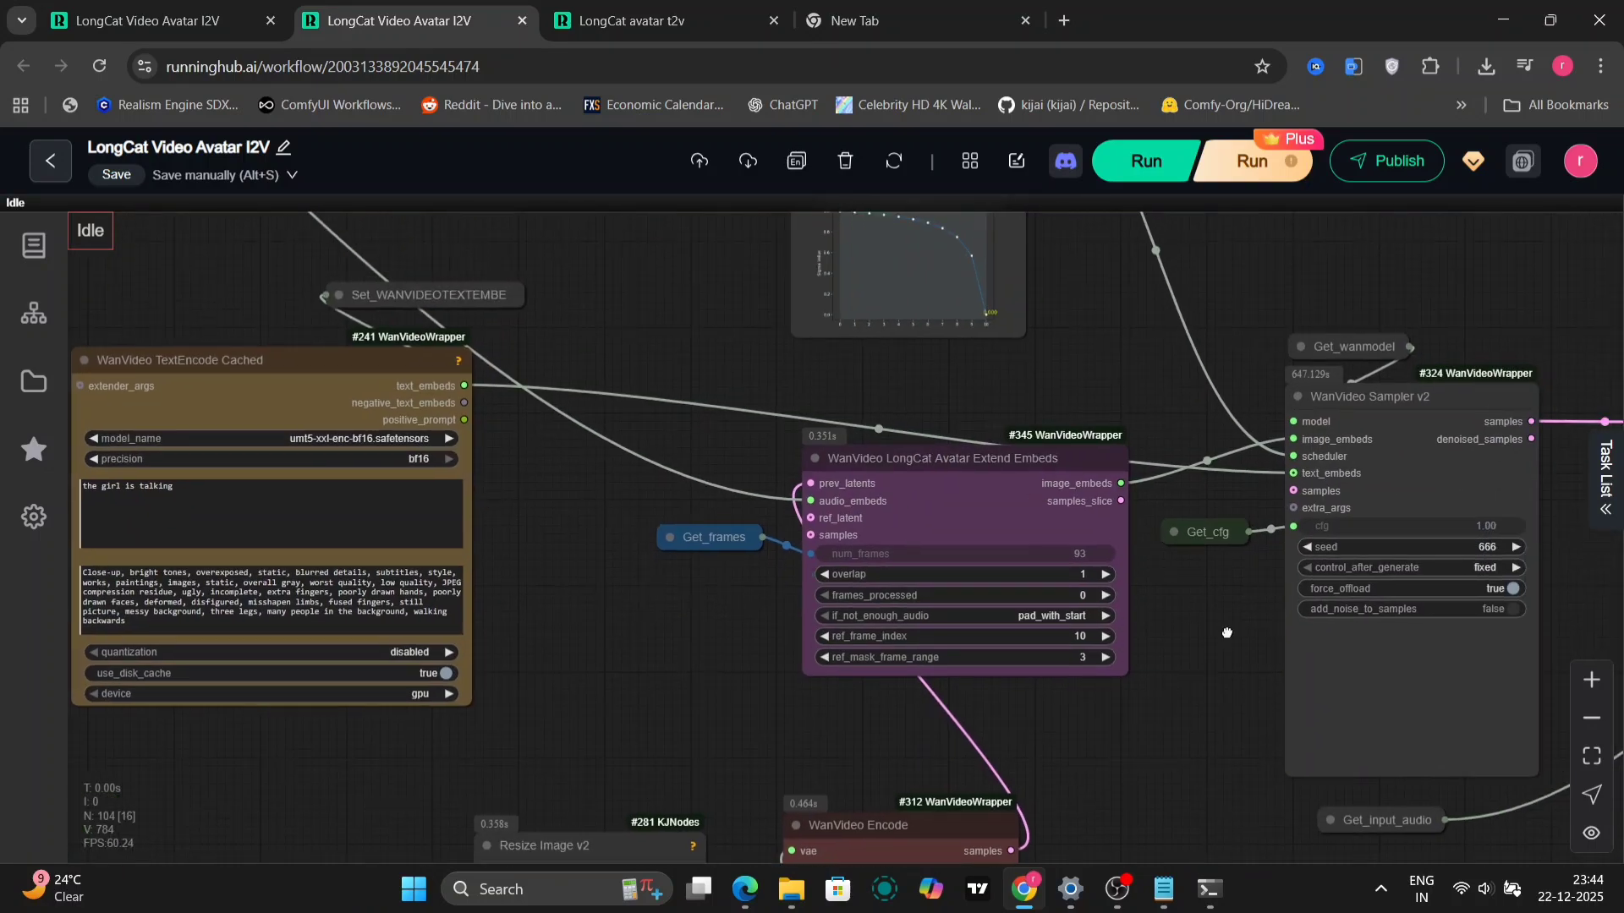
{"action": "left_click_drag", "start_coordinate": [1227, 633], "coordinate": [1058, 523]}
{"action": "scroll", "coordinate": [979, 683], "scroll_direction": "down", "scroll_amount": 8}
{"action": "left_click_drag", "start_coordinate": [1429, 630], "coordinate": [549, 581]}
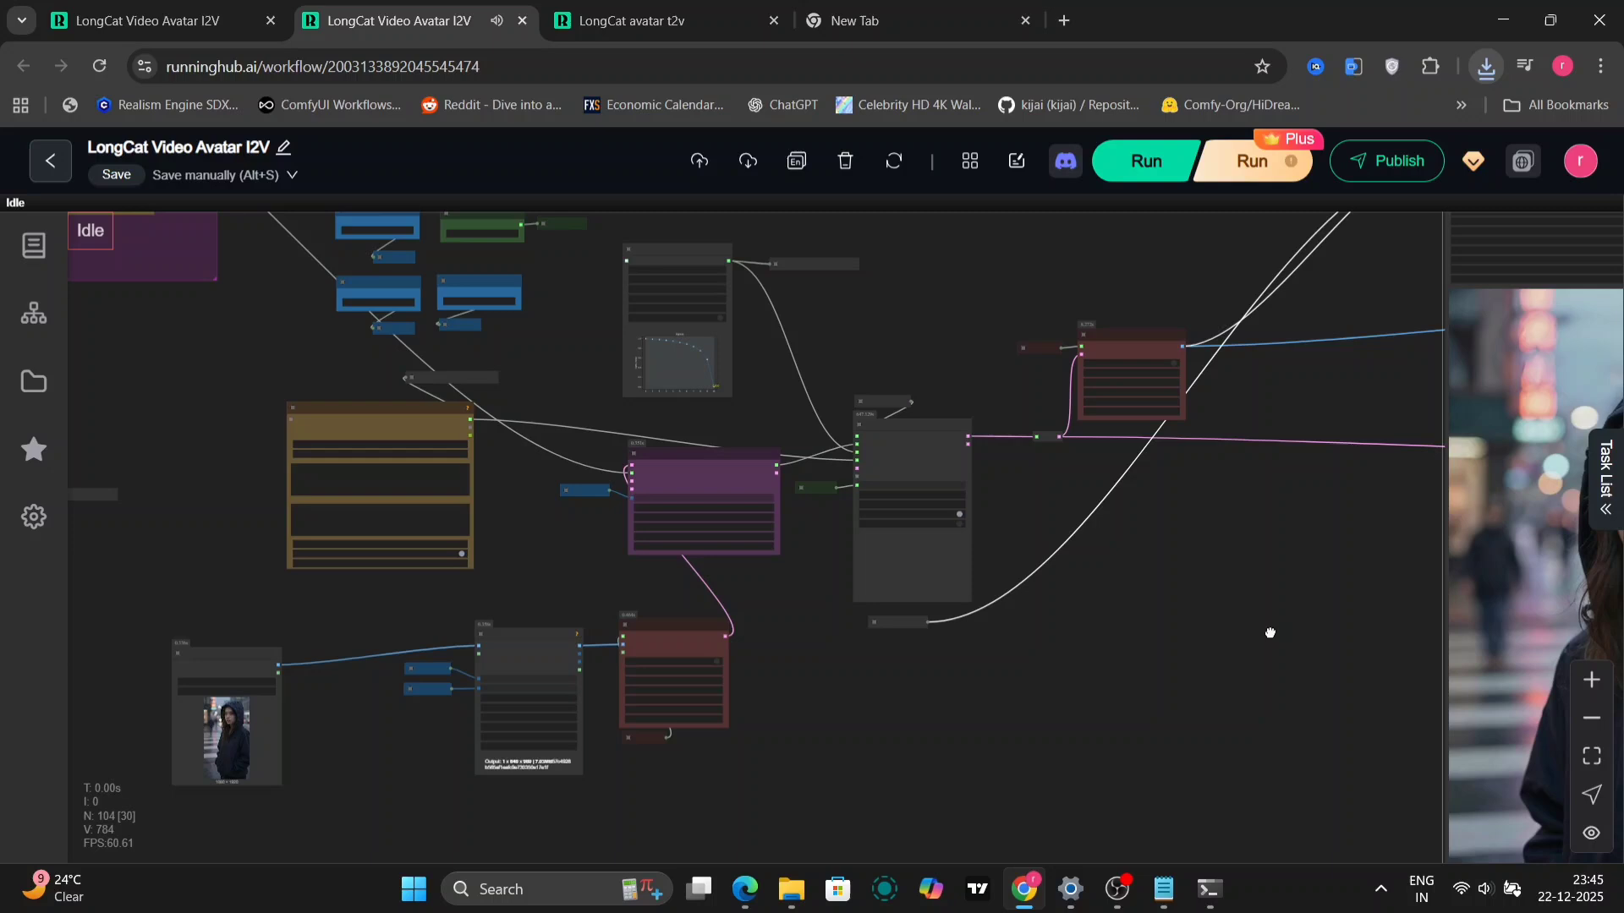
Raise INT constant #438 to 113, then move on to the lower INT constants.
{"action": "left_click_drag", "start_coordinate": [1271, 633], "coordinate": [1345, 641]}
{"action": "left_click_drag", "start_coordinate": [637, 432], "coordinate": [922, 532]}
{"action": "scroll", "coordinate": [922, 532], "scroll_direction": "up", "scroll_amount": 6}
{"action": "left_click_drag", "start_coordinate": [1003, 337], "coordinate": [941, 778]}
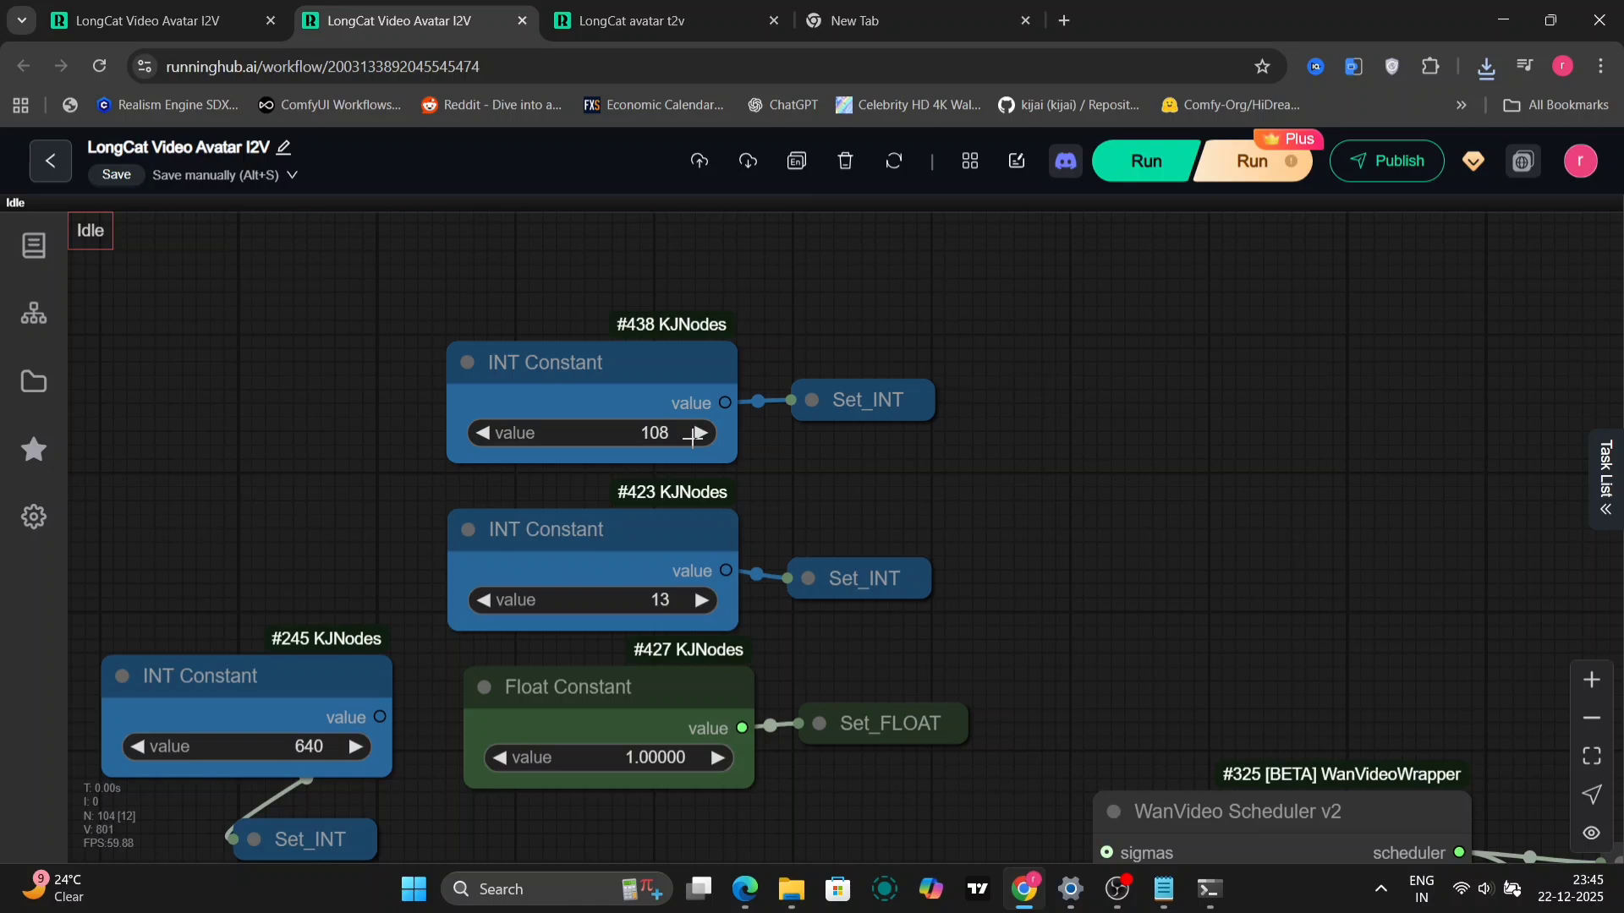
{"action": "left_click", "coordinate": [700, 433]}
{"action": "left_click", "coordinate": [699, 433]}
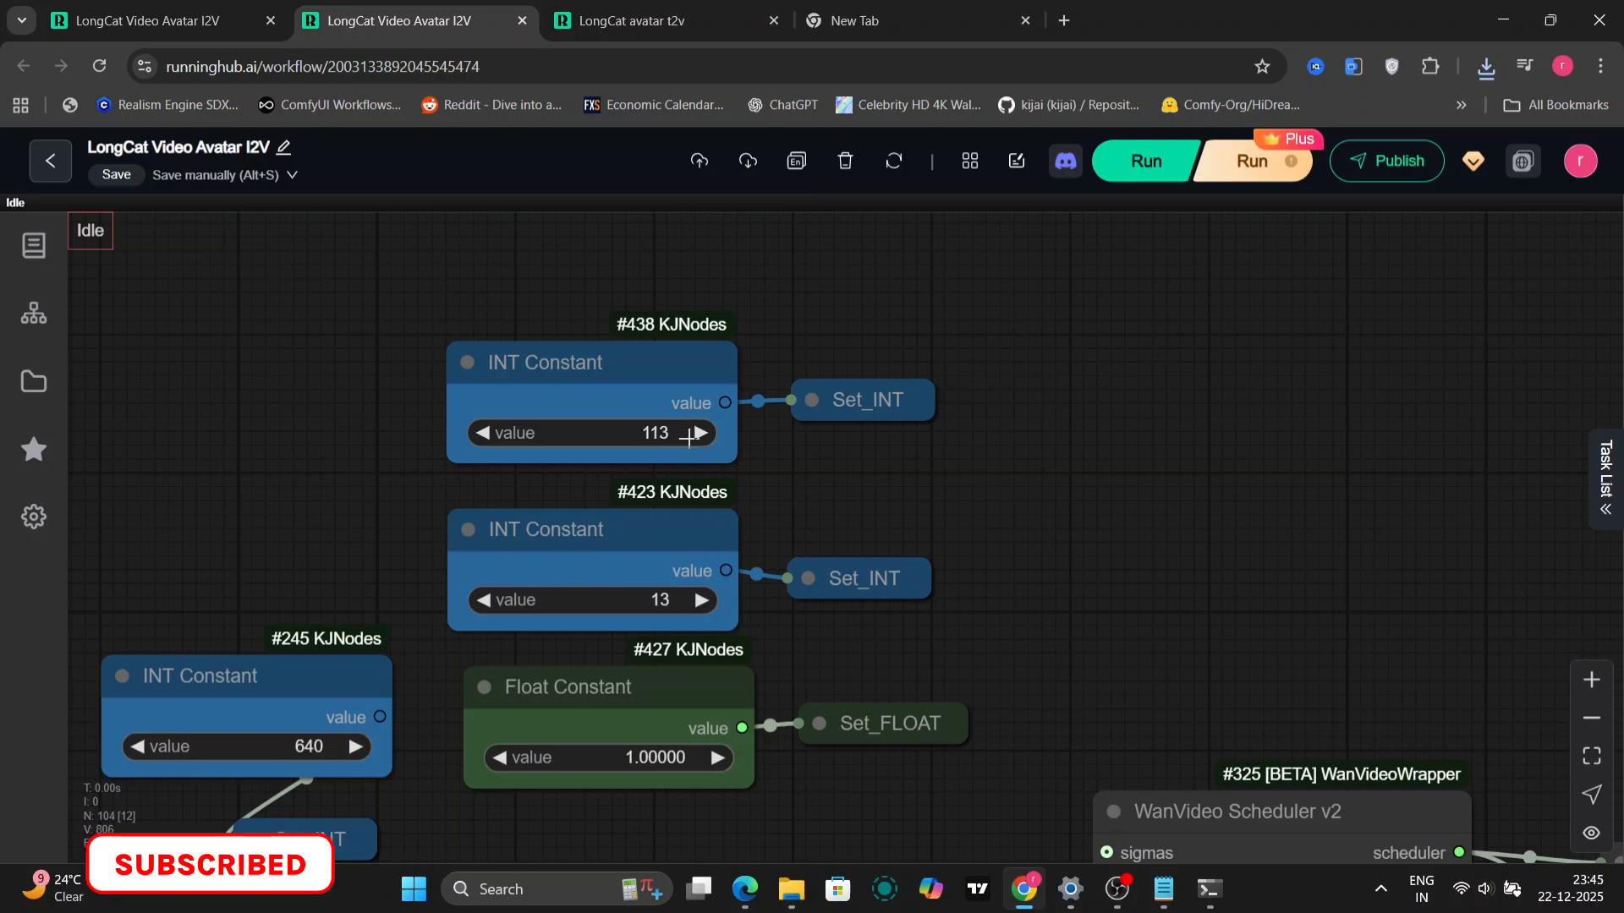
{"action": "left_click_drag", "start_coordinate": [851, 515], "coordinate": [1173, 70]}
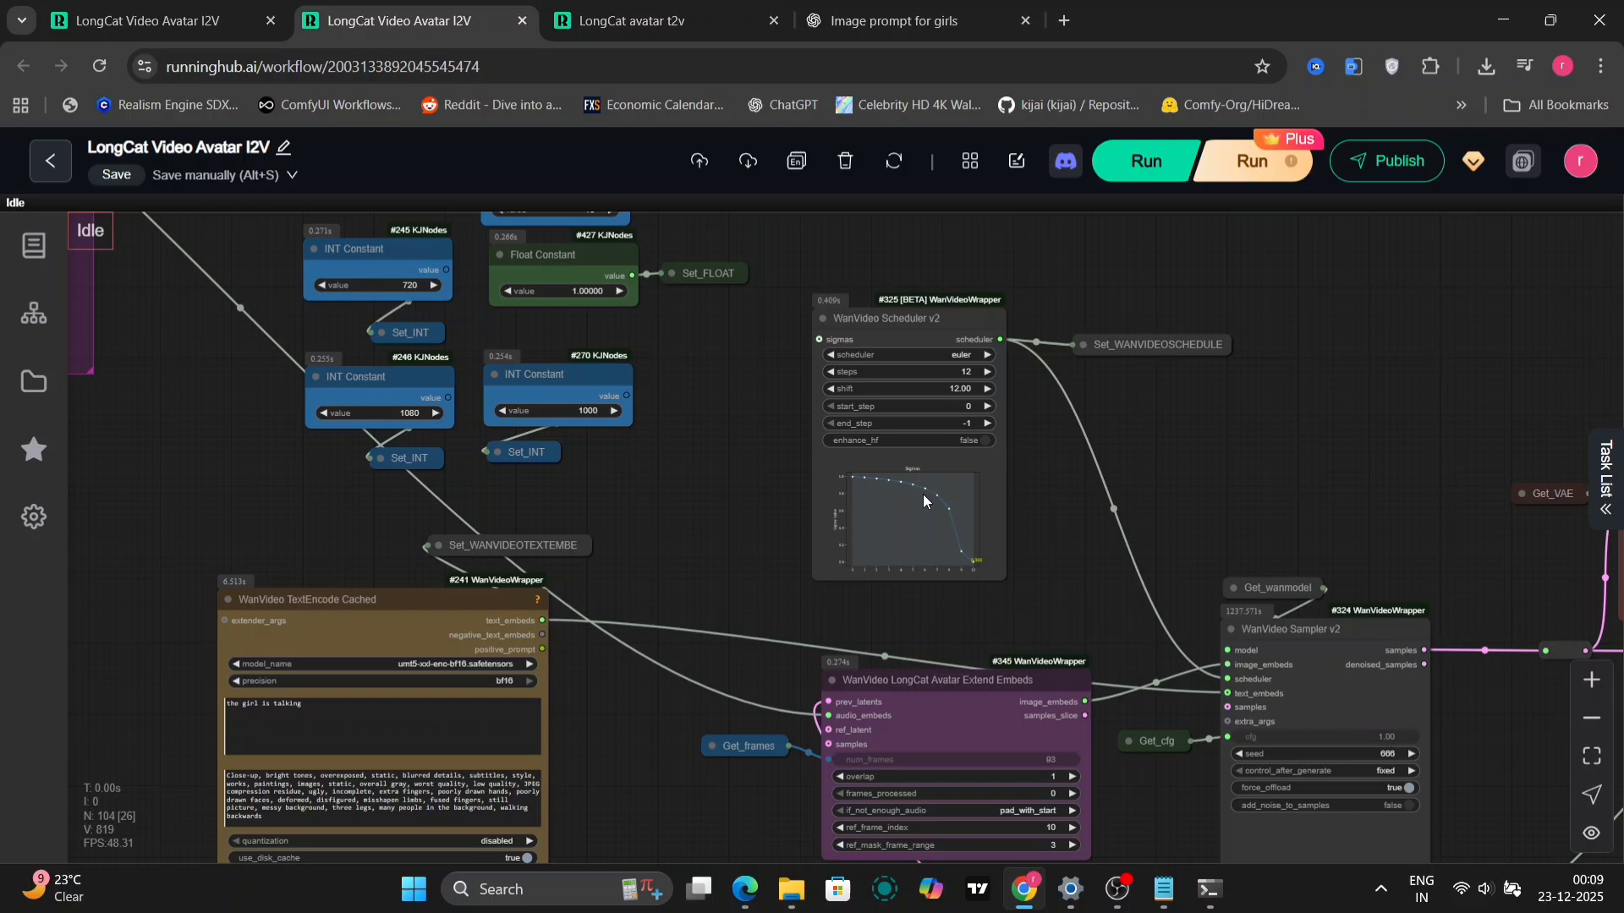
Pan to the I2V output video node and back to the nodes on its left.
{"action": "scroll", "coordinate": [1294, 510], "scroll_direction": "down", "scroll_amount": 5}
{"action": "scroll", "coordinate": [1294, 510], "scroll_direction": "right", "scroll_amount": 5}
{"action": "left_click_drag", "start_coordinate": [1466, 669], "coordinate": [461, 592]}
{"action": "left_click_drag", "start_coordinate": [773, 598], "coordinate": [566, 545]}
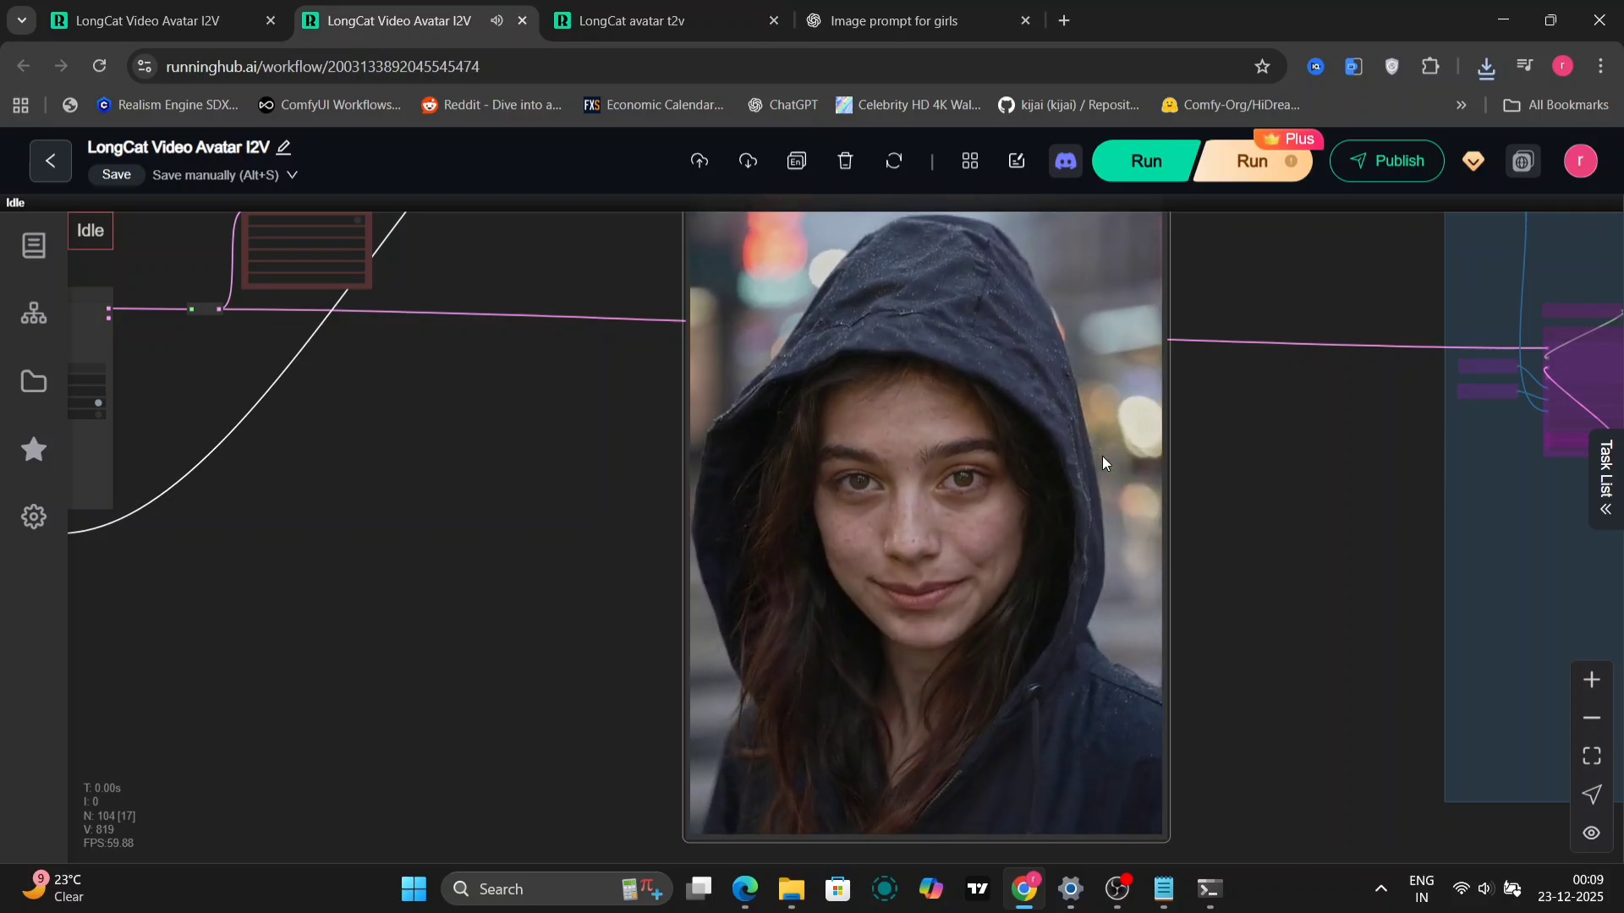
{"action": "left_click_drag", "start_coordinate": [420, 538], "coordinate": [1311, 687]}
{"action": "left_click_drag", "start_coordinate": [712, 434], "coordinate": [1057, 505]}
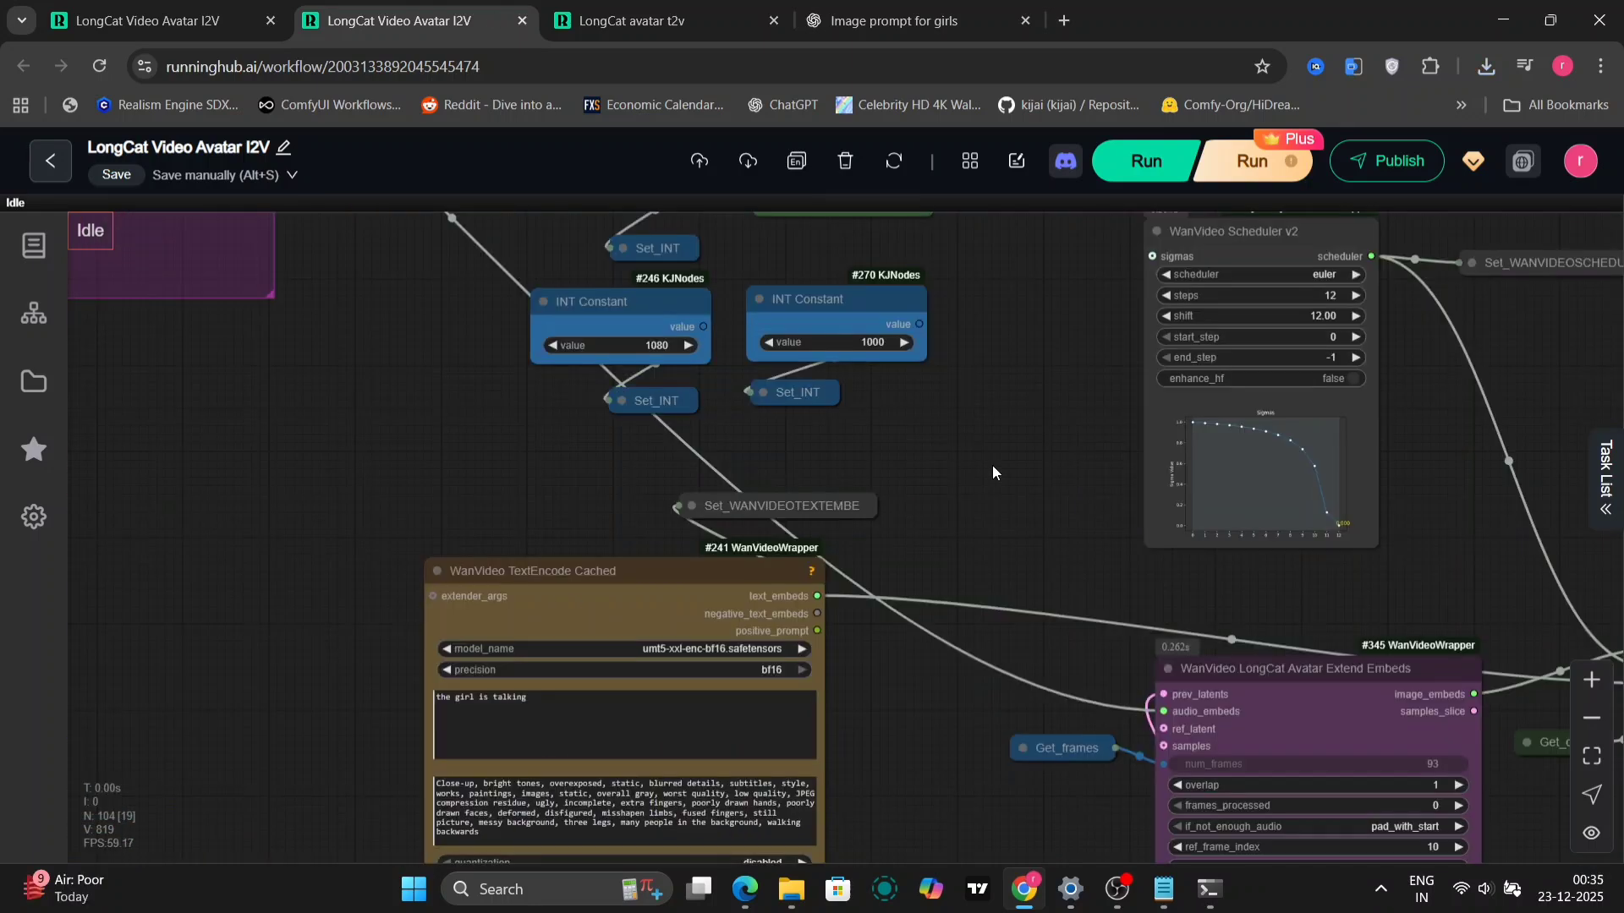
{"action": "scroll", "coordinate": [715, 551], "scroll_direction": "down", "scroll_amount": 1}
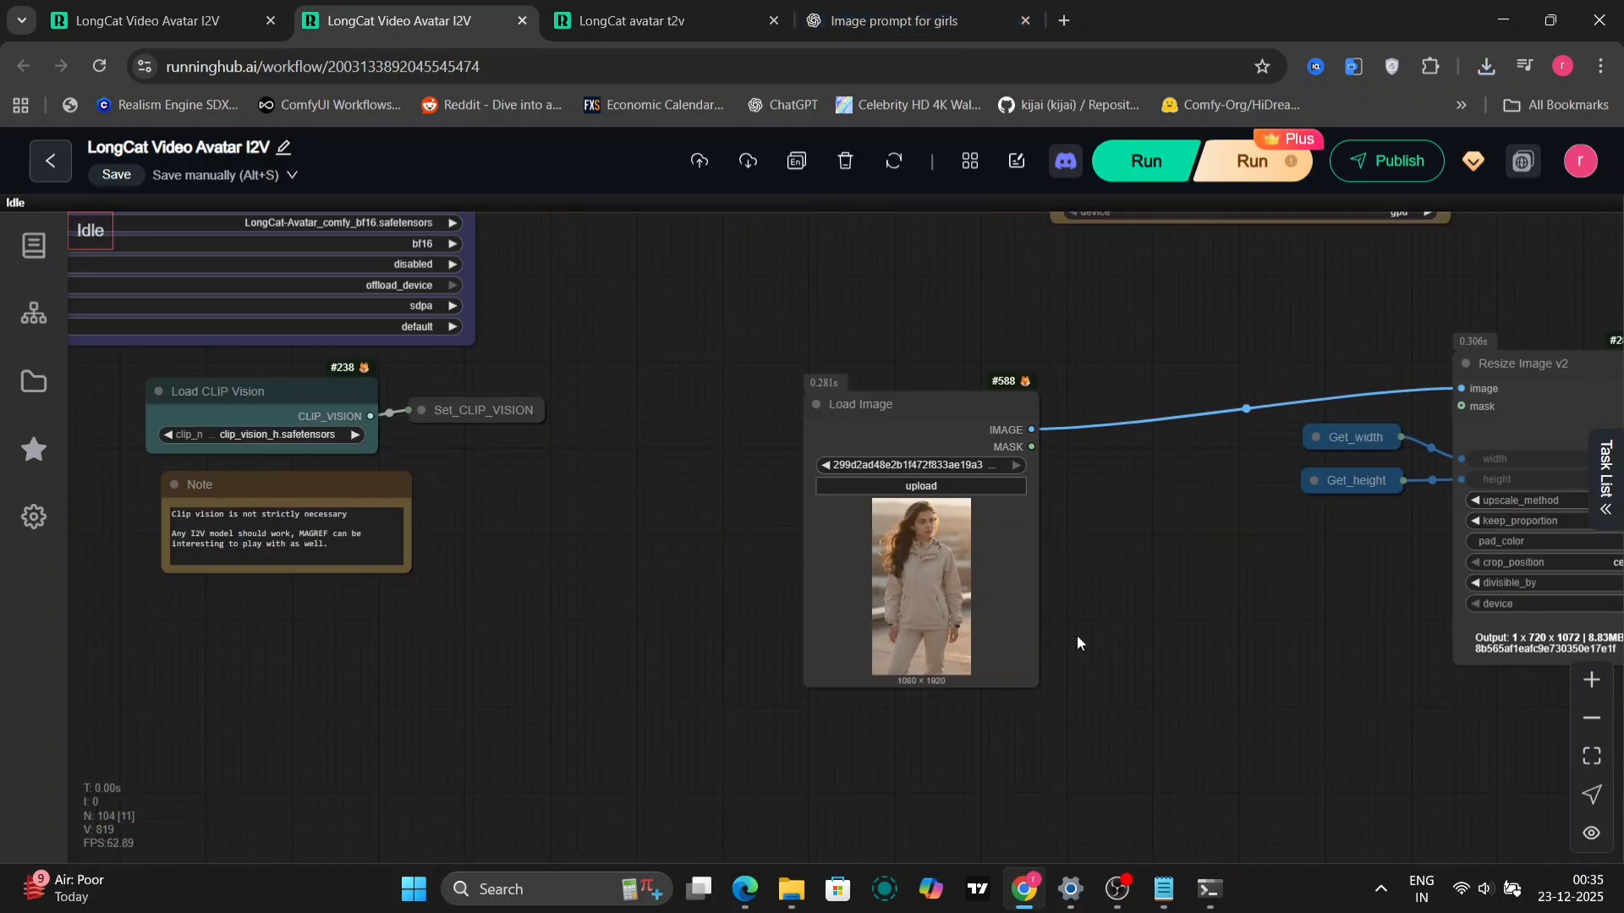
{"action": "scroll", "coordinate": [1048, 641], "scroll_direction": "up", "scroll_amount": 10}
{"action": "scroll", "coordinate": [1239, 465], "scroll_direction": "down", "scroll_amount": 5}
Pan past the Resize, Scheduler, Sampler and constants to centre the beige-jacket output video.
{"action": "left_click_drag", "start_coordinate": [1240, 465], "coordinate": [410, 818]}
{"action": "left_click_drag", "start_coordinate": [865, 490], "coordinate": [524, 907]}
{"action": "scroll", "coordinate": [1134, 494], "scroll_direction": "down", "scroll_amount": 6}
{"action": "left_click_drag", "start_coordinate": [1134, 494], "coordinate": [1155, 495]}
{"action": "scroll", "coordinate": [673, 377], "scroll_direction": "up", "scroll_amount": 11}
{"action": "scroll", "coordinate": [1108, 561], "scroll_direction": "down", "scroll_amount": 9}
{"action": "left_click_drag", "start_coordinate": [1108, 562], "coordinate": [423, 176]}
{"action": "left_click_drag", "start_coordinate": [1428, 511], "coordinate": [822, 564]}
{"action": "left_click_drag", "start_coordinate": [822, 564], "coordinate": [594, 547]}
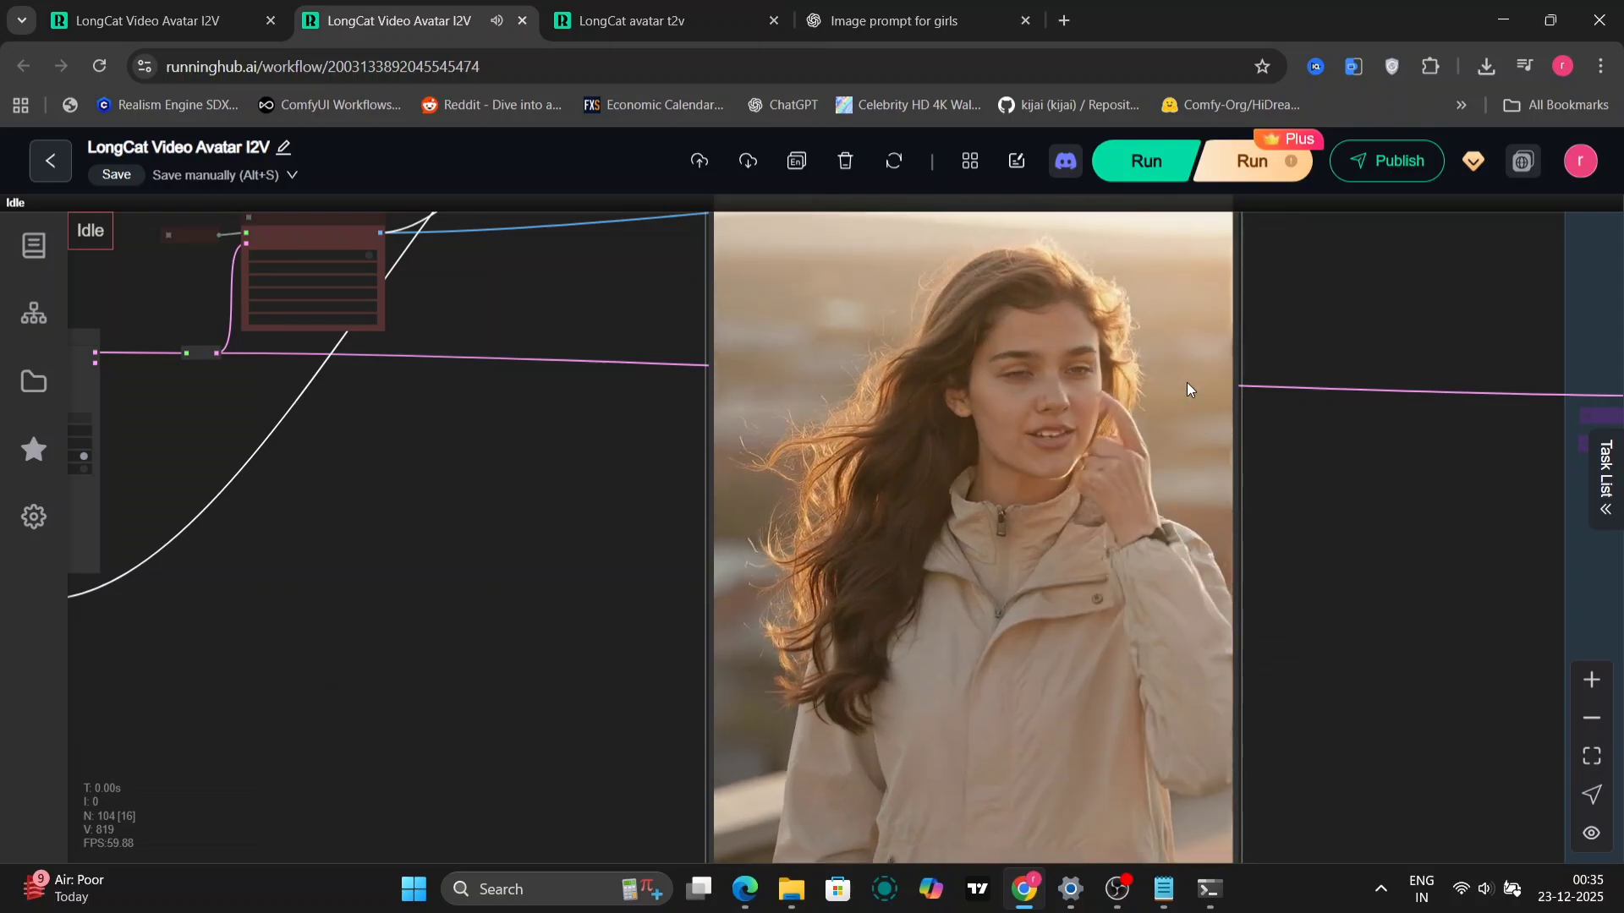